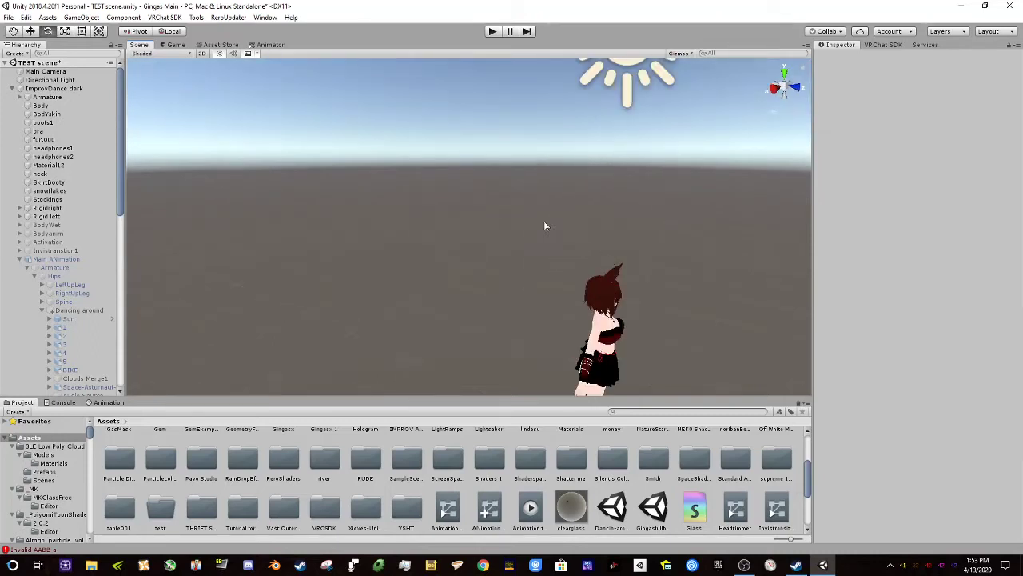
- Collapse the Main ANimation object's hierarchy beneath ImprovDance dark
{"action": "right_click_drag", "start_coordinate": [490, 235], "coordinate": [454, 244]}
{"action": "middle_click_drag", "start_coordinate": [524, 280], "coordinate": [372, 254]}
{"action": "left_click_drag", "start_coordinate": [372, 255], "coordinate": [456, 289], "text": "alt"}
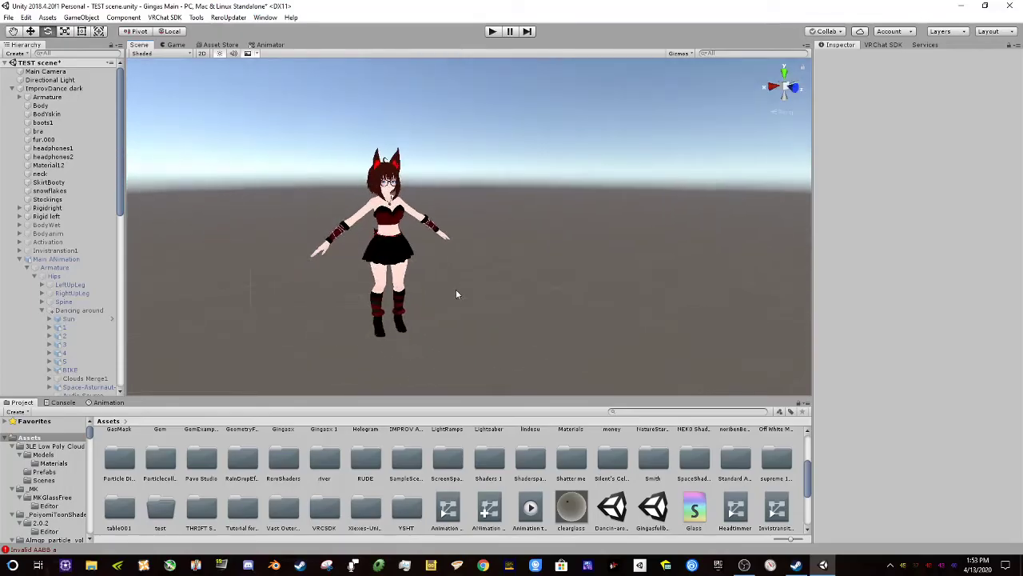
{"action": "left_click", "coordinate": [22, 260]}
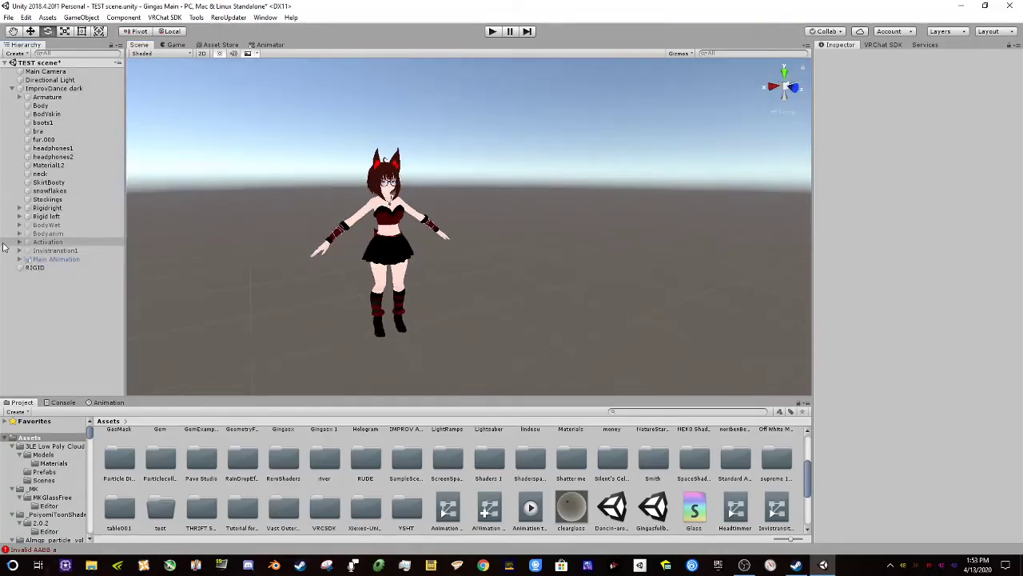
- Move the Main Camera closer to the avatar, to a Z position of about 3.17, and deselect it
{"action": "key", "text": "w"}
{"action": "right_click_drag", "start_coordinate": [508, 199], "coordinate": [596, 240]}
{"action": "scroll", "coordinate": [568, 215], "scroll_direction": "down", "scroll_amount": 6}
{"action": "left_click", "coordinate": [572, 239]}
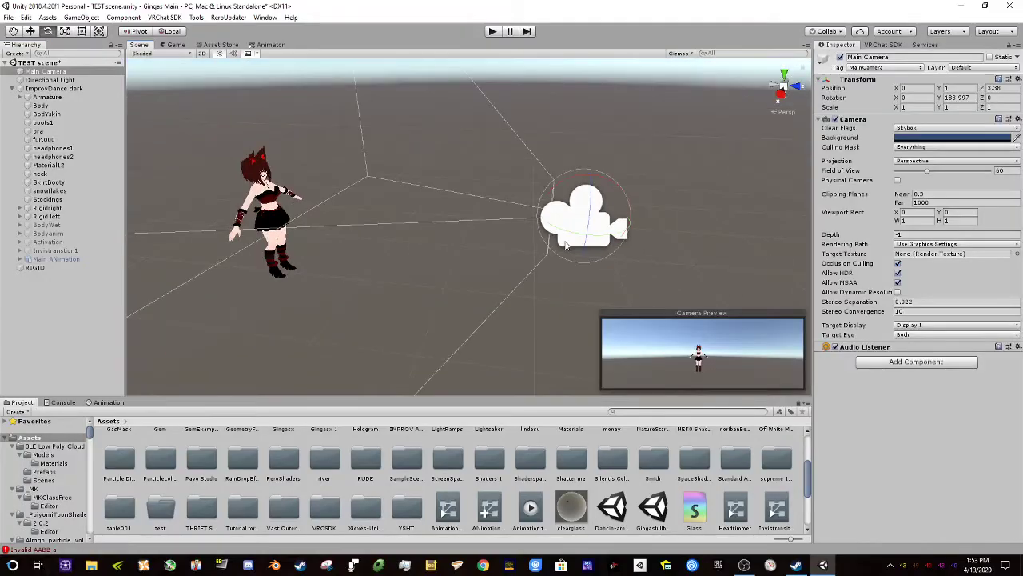
{"action": "key", "text": "w"}
{"action": "left_click_drag", "start_coordinate": [542, 214], "coordinate": [518, 211]}
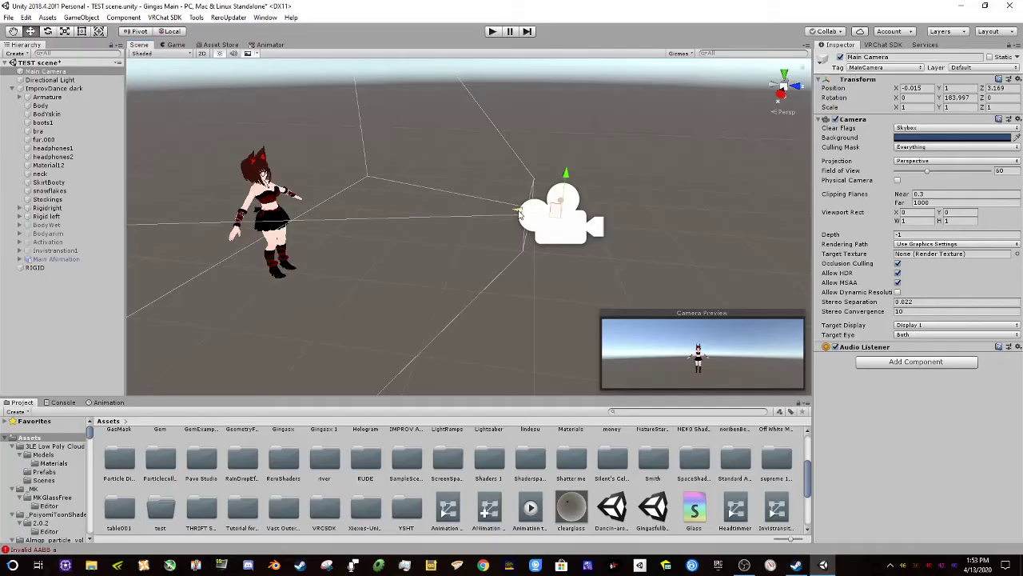
{"action": "left_click", "coordinate": [233, 125]}
- Inspect the components of the Main ANimation object and of the root ImprovDance dark avatar
{"action": "right_click_drag", "start_coordinate": [234, 126], "coordinate": [220, 149]}
{"action": "scroll", "coordinate": [220, 151], "scroll_direction": "up", "scroll_amount": 2}
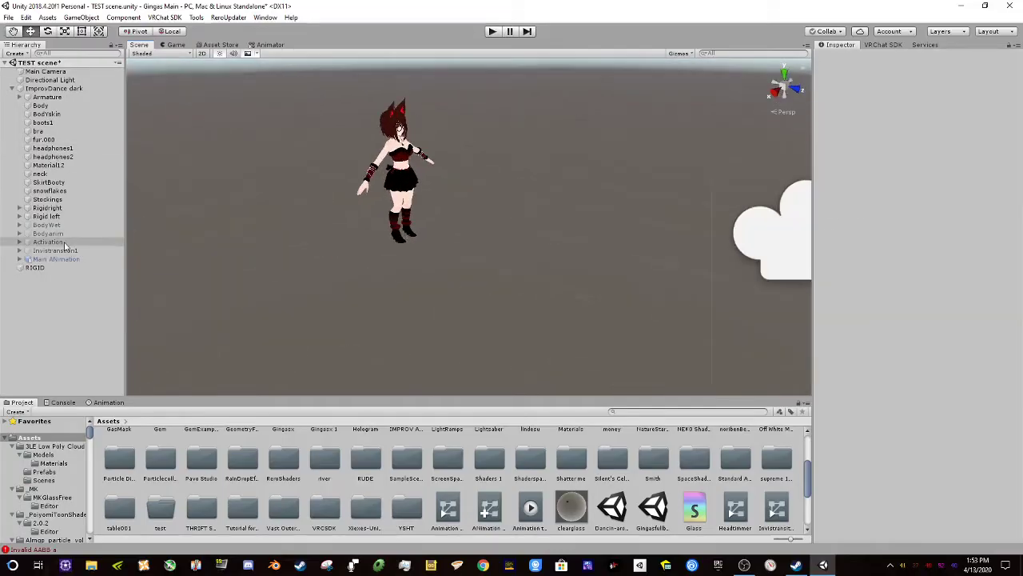
{"action": "left_click", "coordinate": [64, 261]}
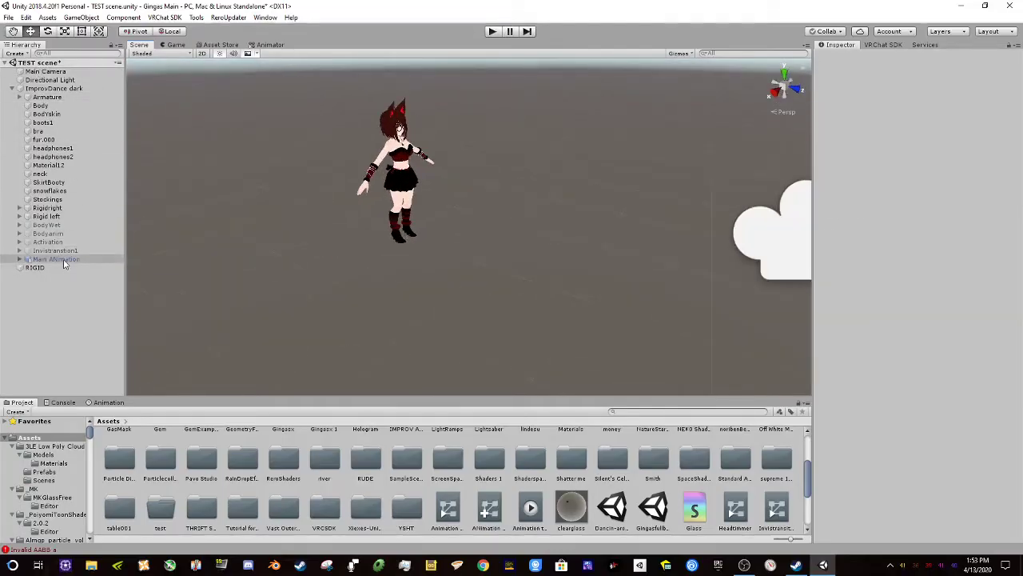
{"action": "left_click_drag", "start_coordinate": [559, 238], "coordinate": [385, 250], "text": "alt"}
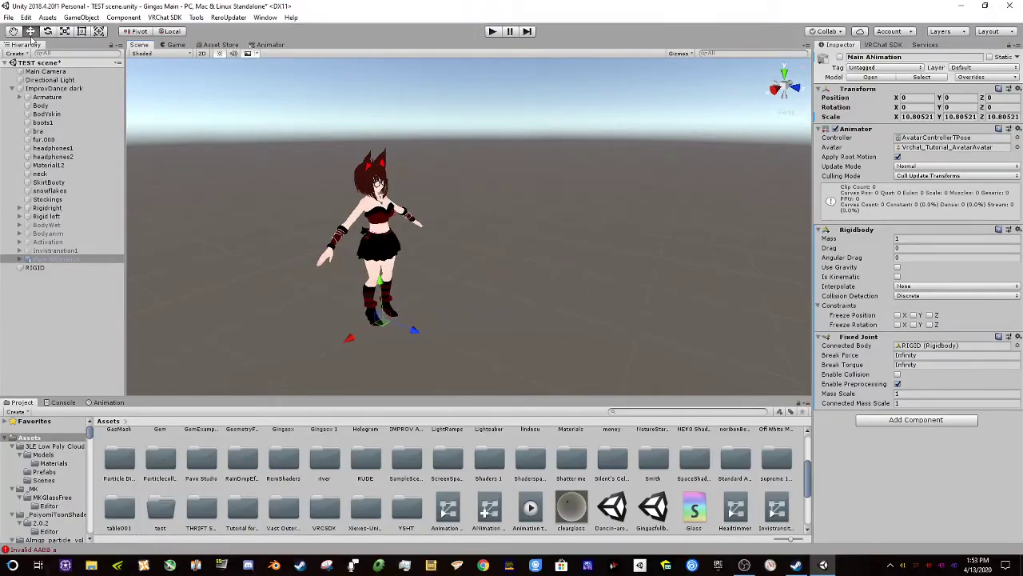
{"action": "left_click", "coordinate": [50, 88]}
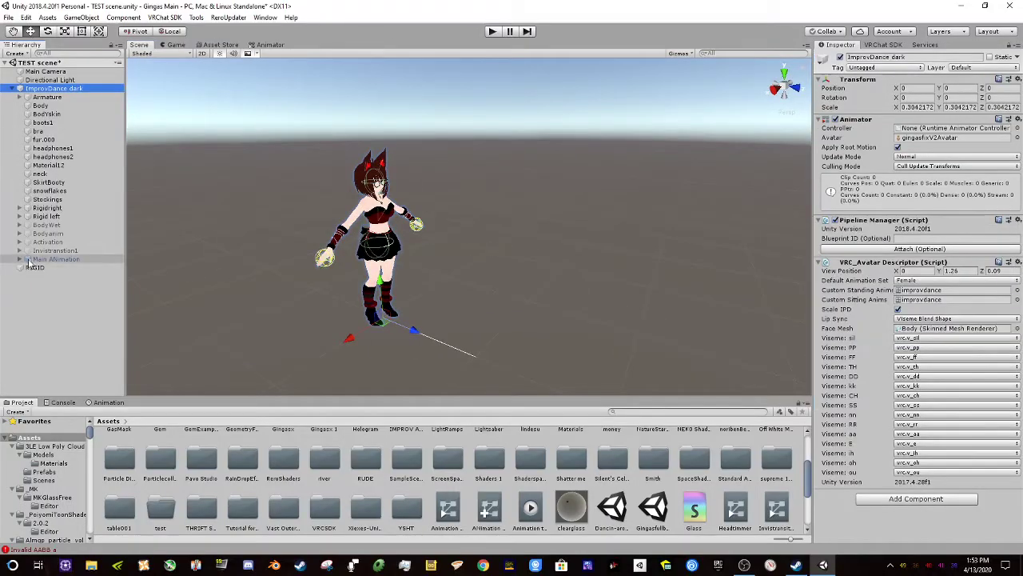
- Start Play mode and activate the Main ANimation object to preview its effects
{"action": "left_click", "coordinate": [31, 260]}
{"action": "left_click", "coordinate": [492, 31]}
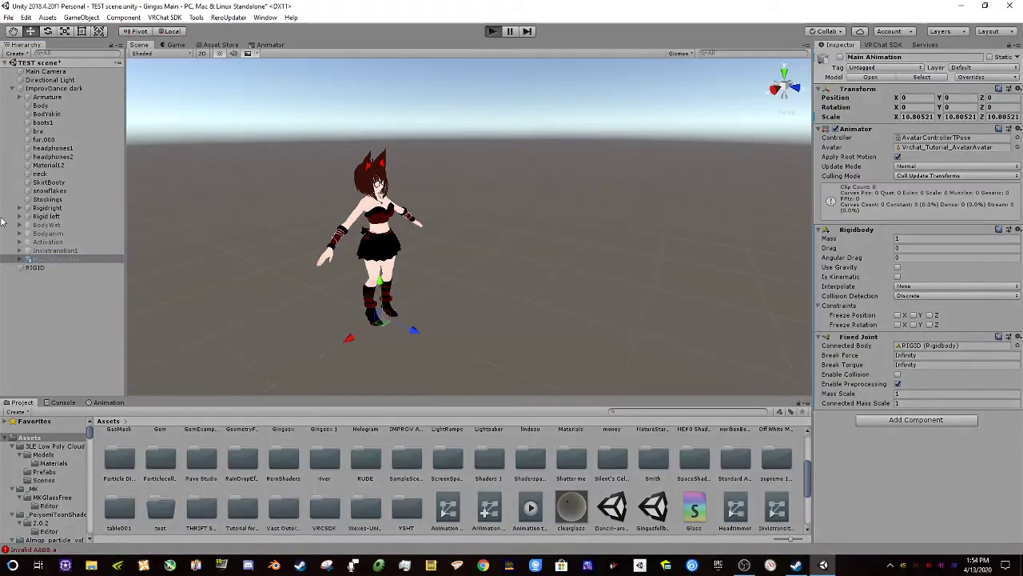
{"action": "left_click", "coordinate": [57, 261]}
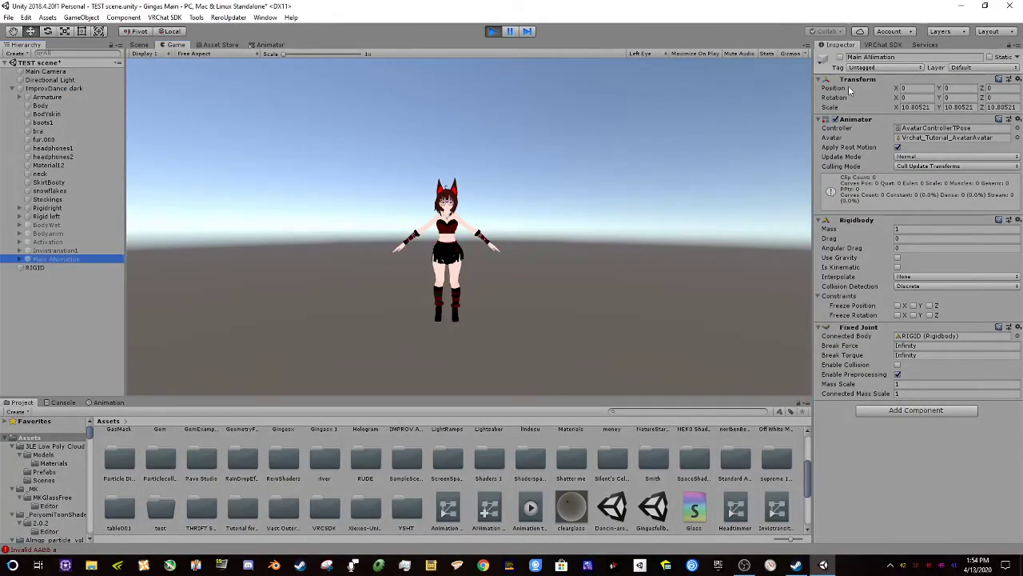
{"action": "left_click", "coordinate": [839, 57]}
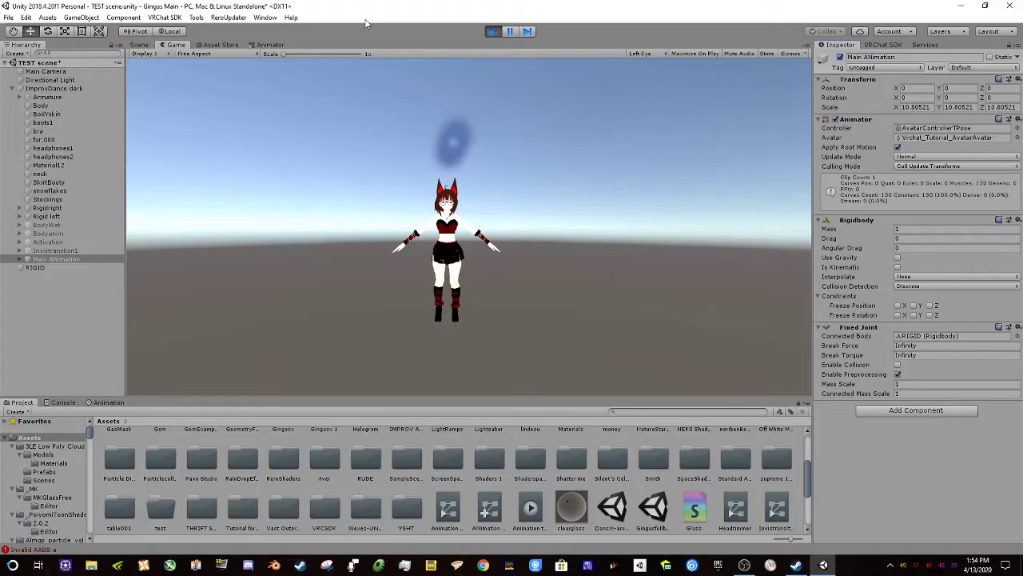
- Test in the Scene view by moving the running ImprovDance dark avatar to about X -1.44, Z 0.17
{"action": "left_click", "coordinate": [148, 45]}
{"action": "scroll", "coordinate": [315, 164], "scroll_direction": "down", "scroll_amount": 4}
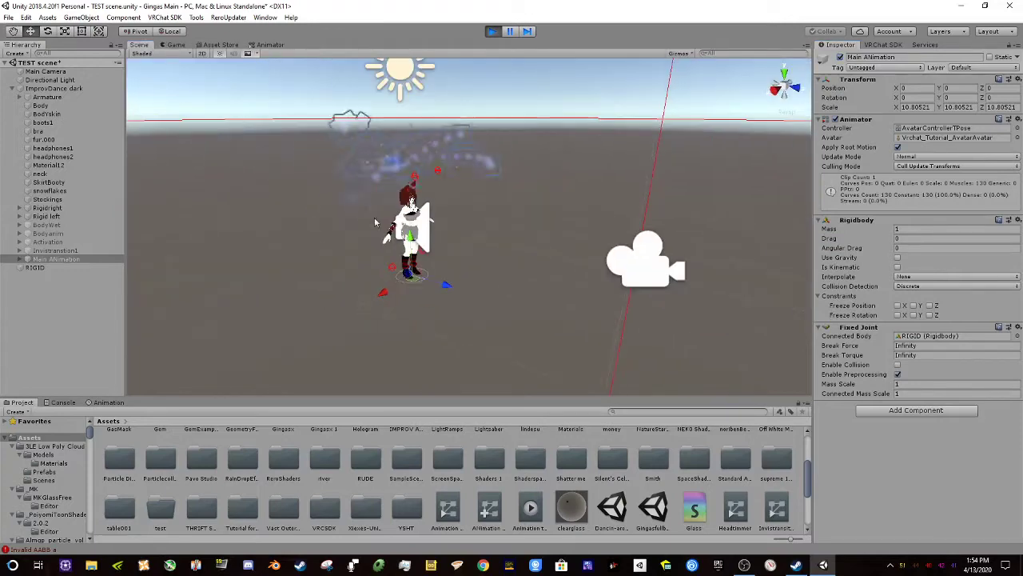
{"action": "left_click", "coordinate": [389, 299]}
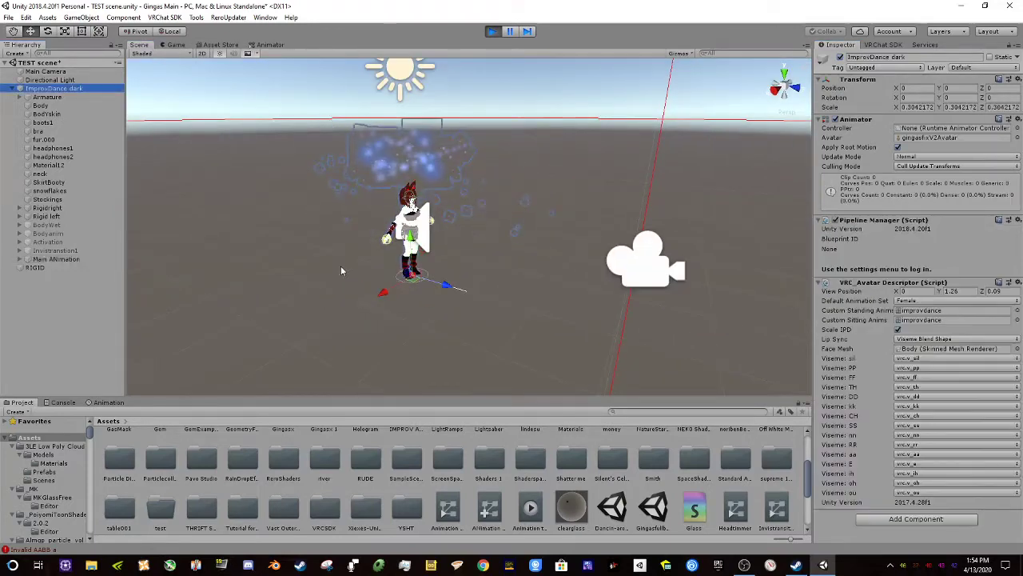
{"action": "mouse_move", "coordinate": [384, 293]}
{"action": "left_mouse_down"}
{"action": "mouse_move", "coordinate": [393, 287]}
{"action": "mouse_move", "coordinate": [284, 355]}
{"action": "mouse_move", "coordinate": [400, 284]}
{"action": "left_mouse_up"}
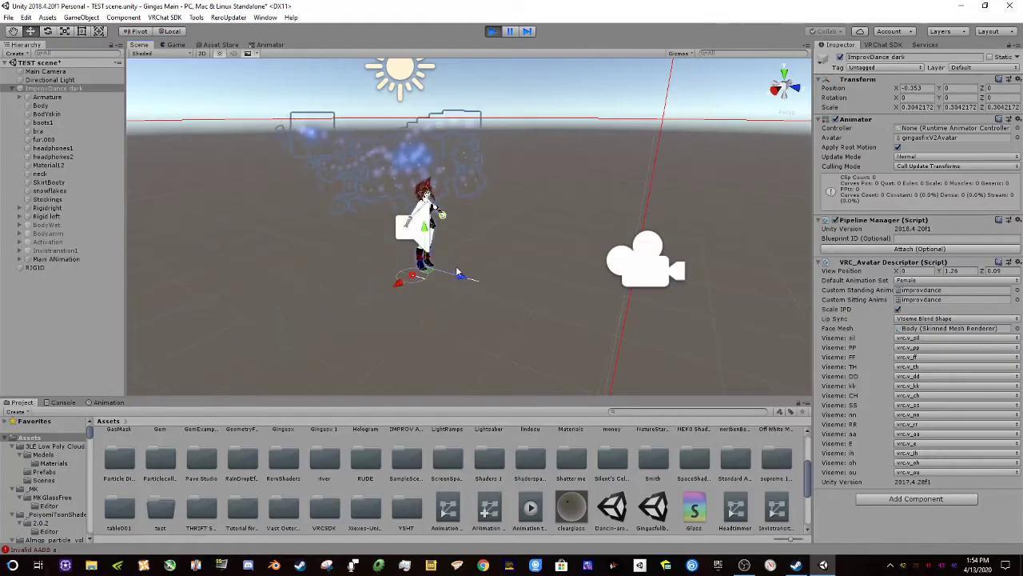
{"action": "left_click_drag", "start_coordinate": [460, 277], "coordinate": [462, 279]}
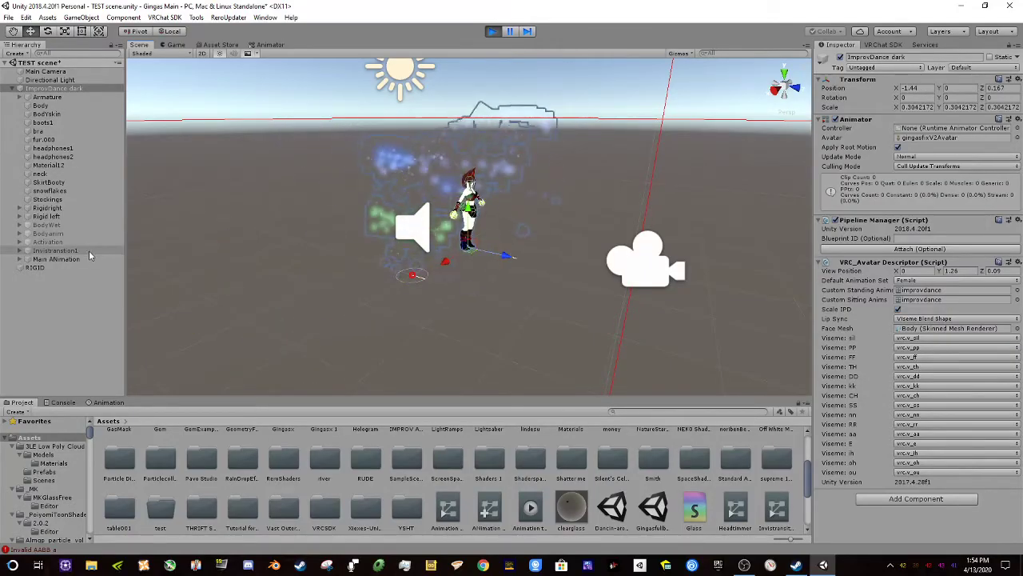
- Deactivate and reactivate the Main ANimation object while the scene is playing
{"action": "left_click", "coordinate": [58, 260]}
{"action": "left_click", "coordinate": [840, 57]}
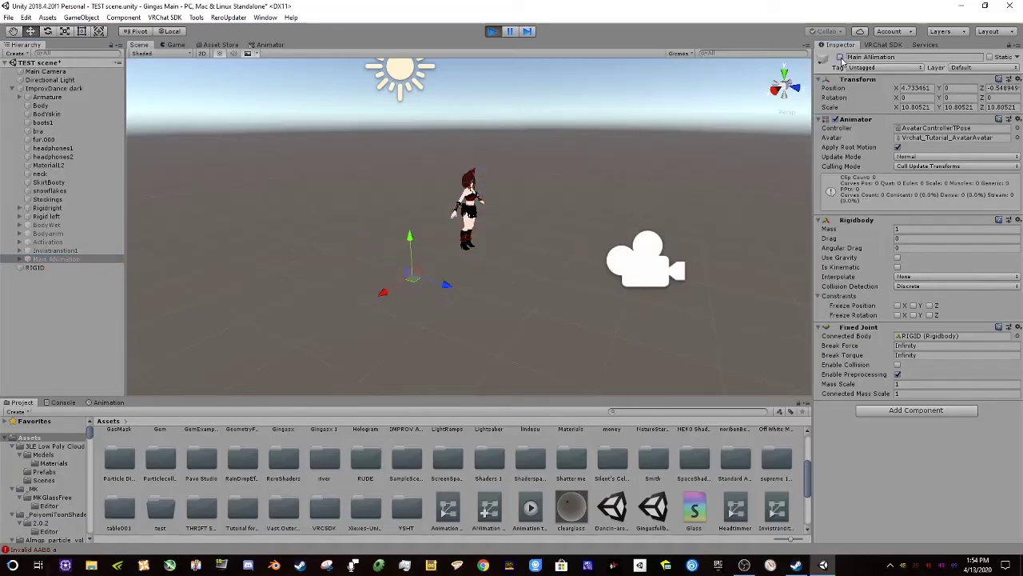
{"action": "left_click", "coordinate": [841, 58]}
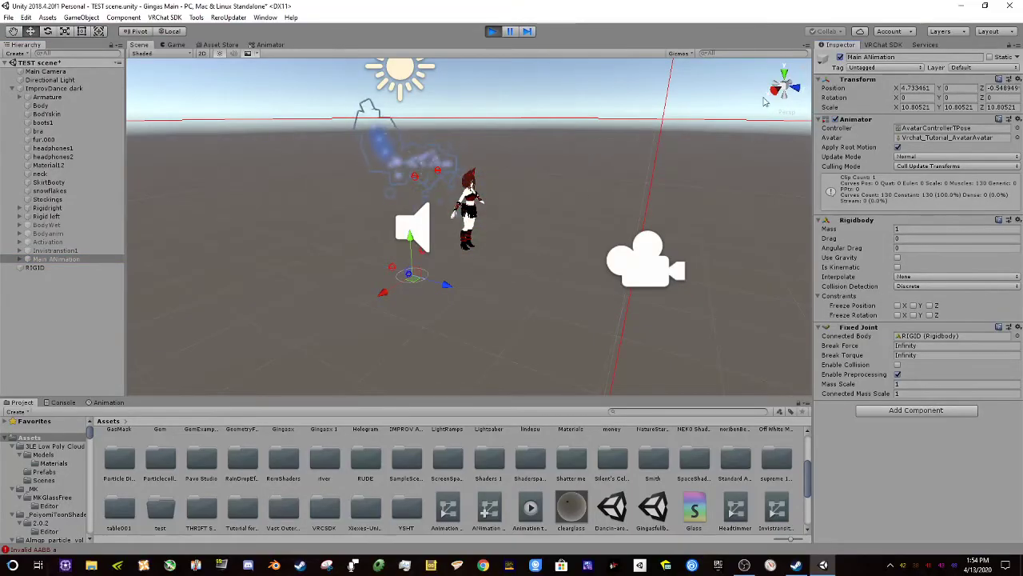
- Move the running ImprovDance dark avatar to X about -2.3 and stop Play mode
{"action": "left_click", "coordinate": [32, 88]}
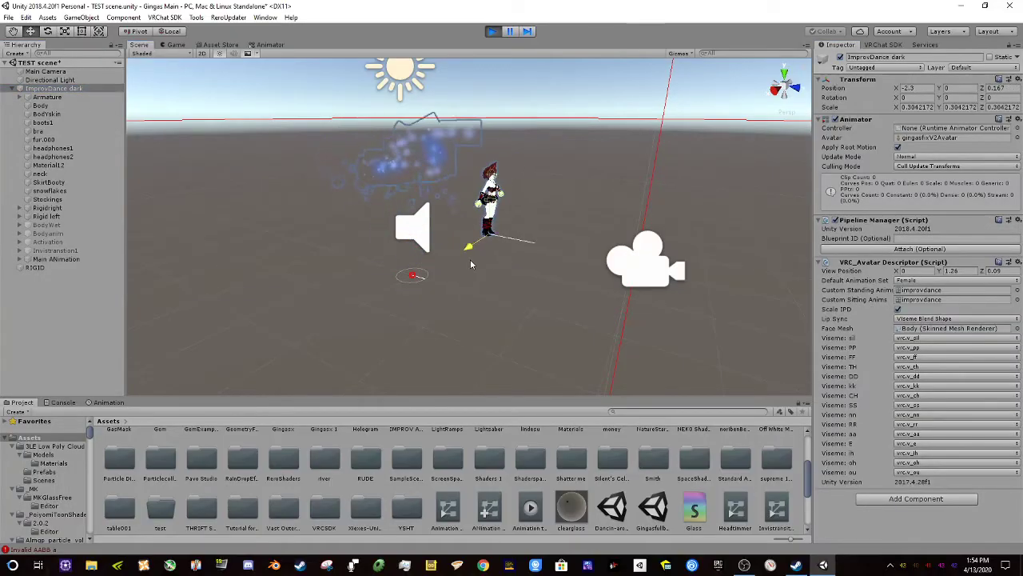
{"action": "left_click", "coordinate": [493, 32]}
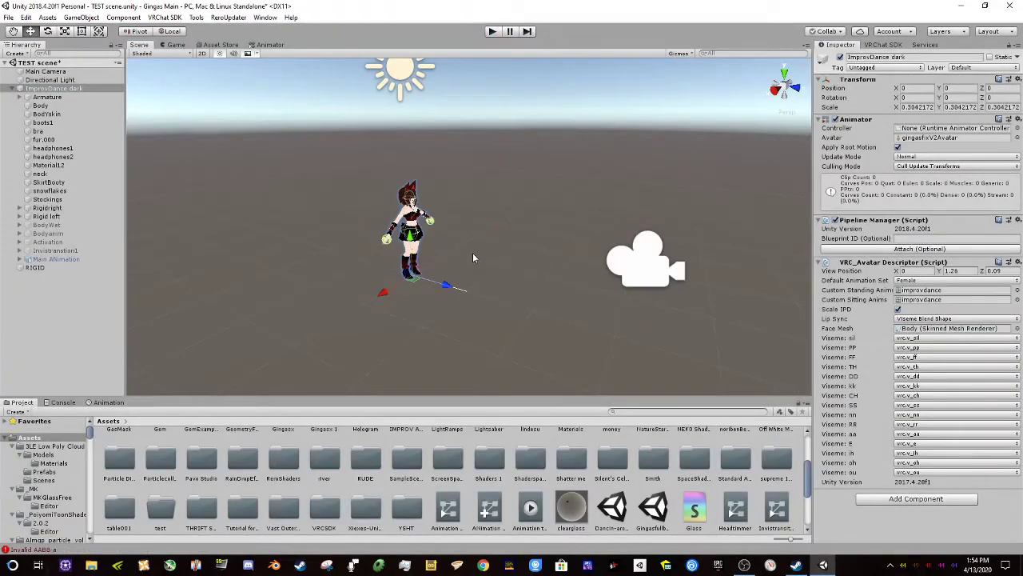
- Examine the avatar and the Main ANimation object from several distances and angles
{"action": "key", "text": "f"}
{"action": "scroll", "coordinate": [411, 250], "scroll_direction": "up", "scroll_amount": 5}
{"action": "right_click_drag", "start_coordinate": [411, 250], "coordinate": [443, 235]}
{"action": "scroll", "coordinate": [495, 249], "scroll_direction": "down", "scroll_amount": 10}
{"action": "scroll", "coordinate": [477, 242], "scroll_direction": "up", "scroll_amount": 6}
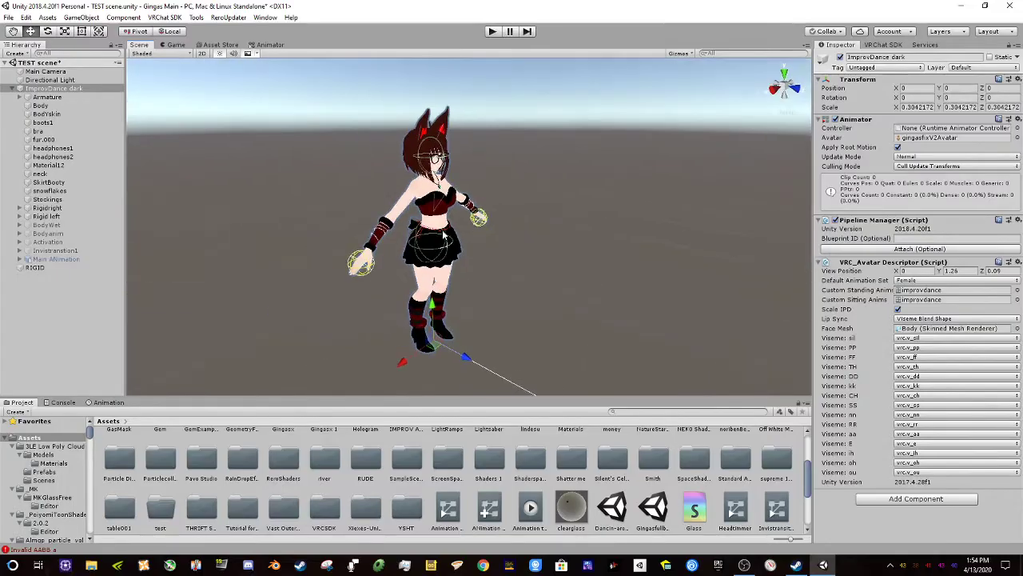
{"action": "left_click", "coordinate": [56, 260]}
{"action": "right_click_drag", "start_coordinate": [534, 273], "coordinate": [447, 277]}
{"action": "key", "text": "f"}
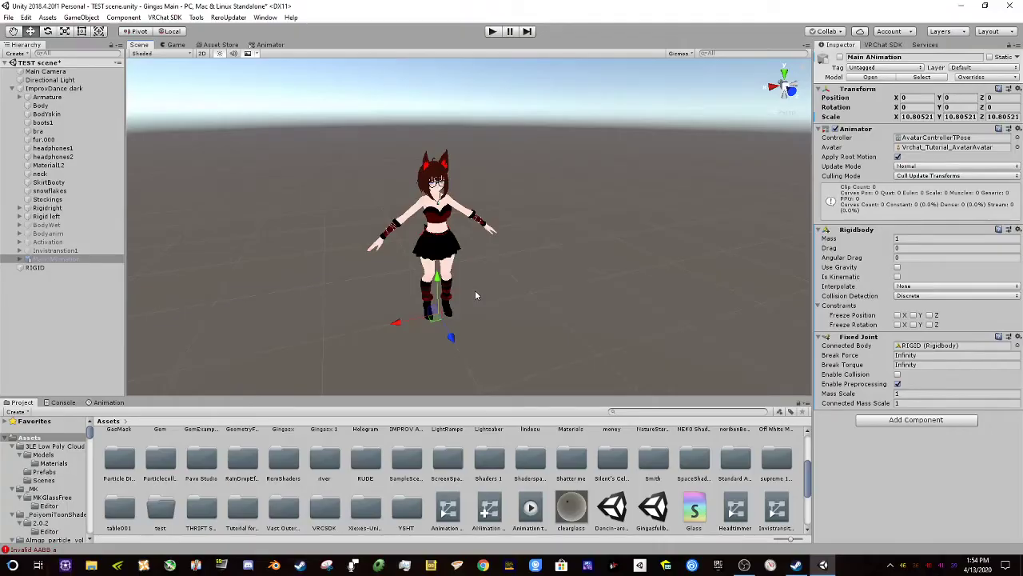
{"action": "scroll", "coordinate": [475, 293], "scroll_direction": "down", "scroll_amount": 3}
{"action": "scroll", "coordinate": [416, 281], "scroll_direction": "up", "scroll_amount": 2}
{"action": "right_click_drag", "start_coordinate": [559, 209], "coordinate": [499, 150]}
{"action": "scroll", "coordinate": [427, 263], "scroll_direction": "up", "scroll_amount": 2}
{"action": "right_click_drag", "start_coordinate": [426, 263], "coordinate": [483, 291]}
{"action": "scroll", "coordinate": [483, 291], "scroll_direction": "up", "scroll_amount": 1}
{"action": "left_click_drag", "start_coordinate": [485, 295], "coordinate": [478, 272], "text": "alt"}
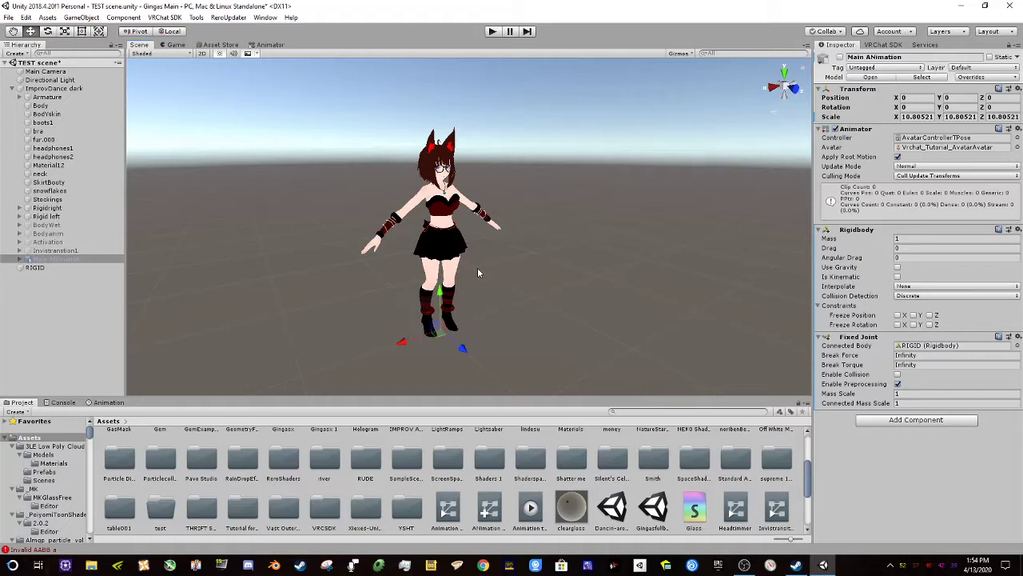
- Return to the start of the asset folder list and enlarge the asset browser
{"action": "scroll", "coordinate": [582, 470], "scroll_direction": "up", "scroll_amount": 3}
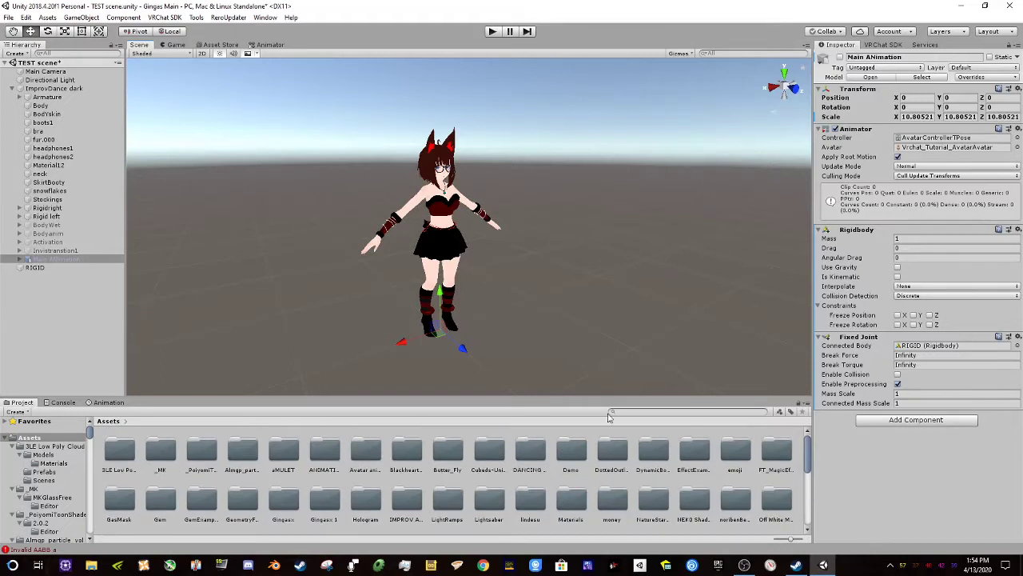
{"action": "left_click_drag", "start_coordinate": [605, 393], "coordinate": [596, 370]}
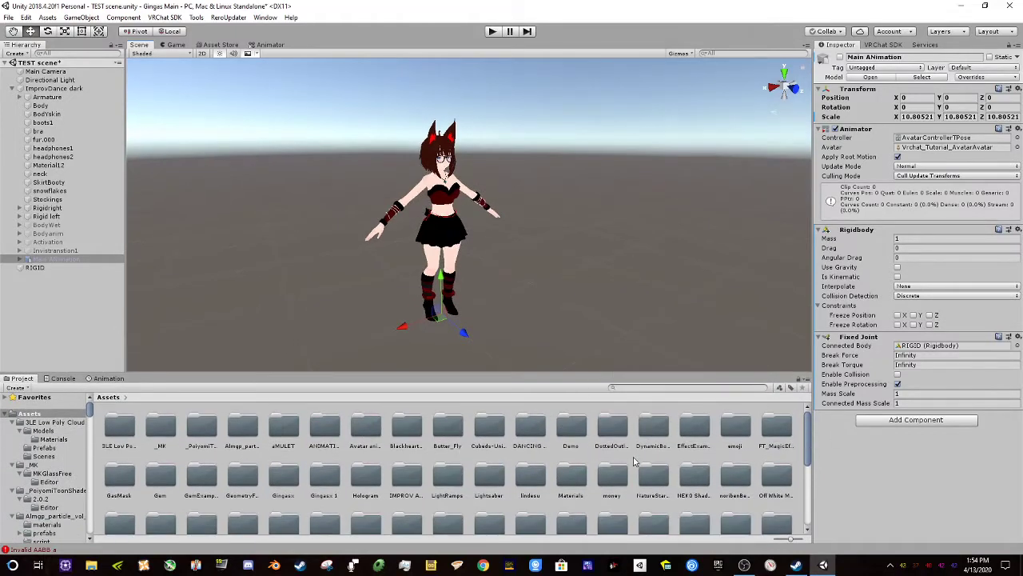
- Delete the RIGID object from the scene
{"action": "left_click", "coordinate": [93, 298]}
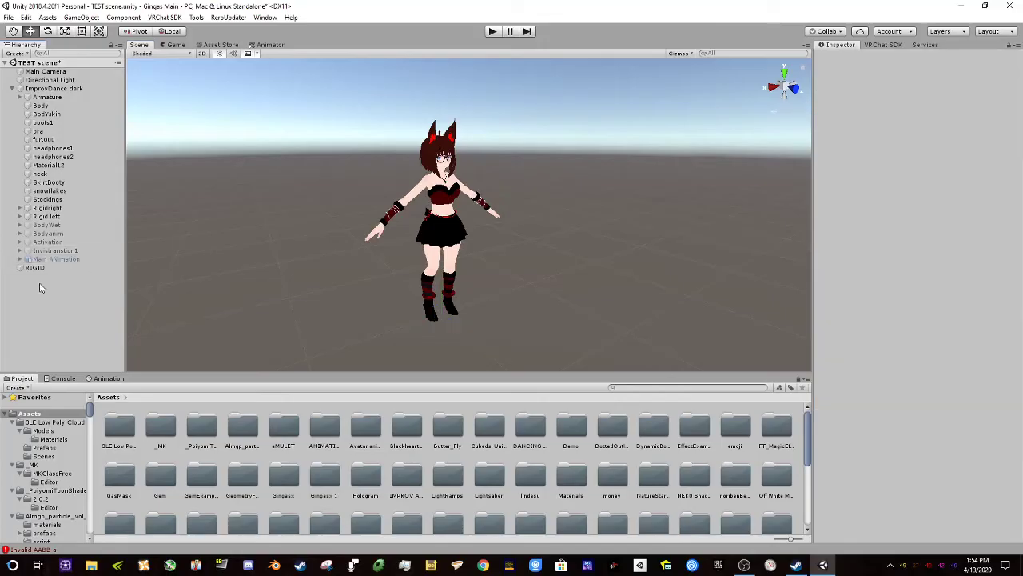
{"action": "left_click", "coordinate": [33, 267]}
{"action": "left_click", "coordinate": [31, 267]}
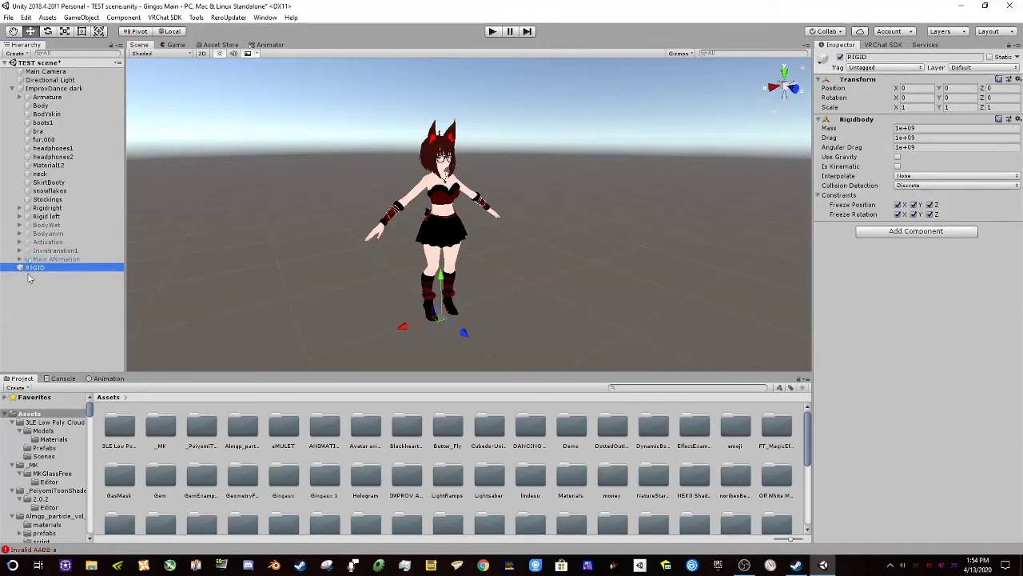
{"action": "key", "text": "Delete"}
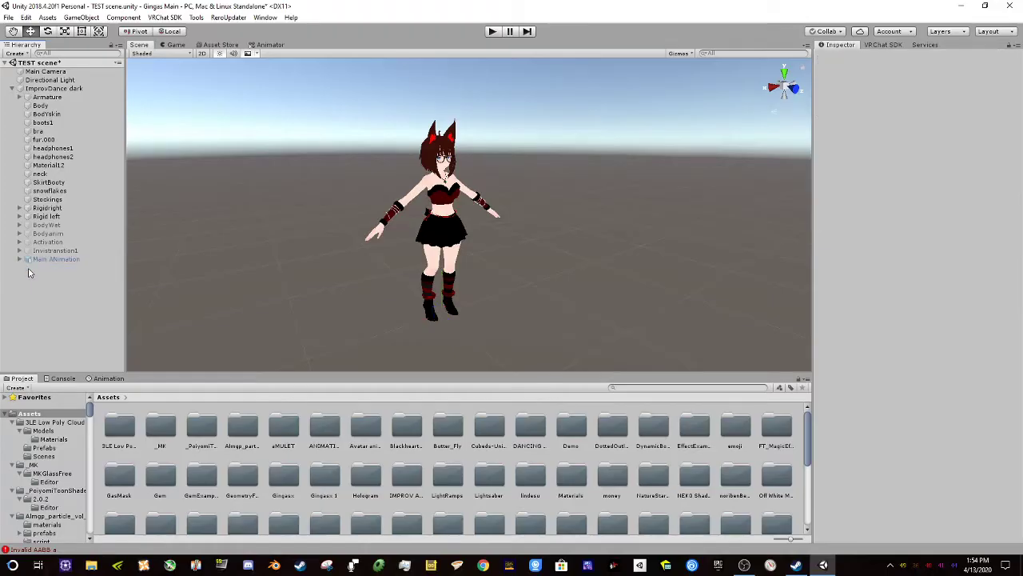
- Inspect the Dancing around object under Main ANimation's Hips, including its child objects and the main animd clip's keyframes
{"action": "left_click", "coordinate": [21, 259]}
{"action": "left_click", "coordinate": [36, 260]}
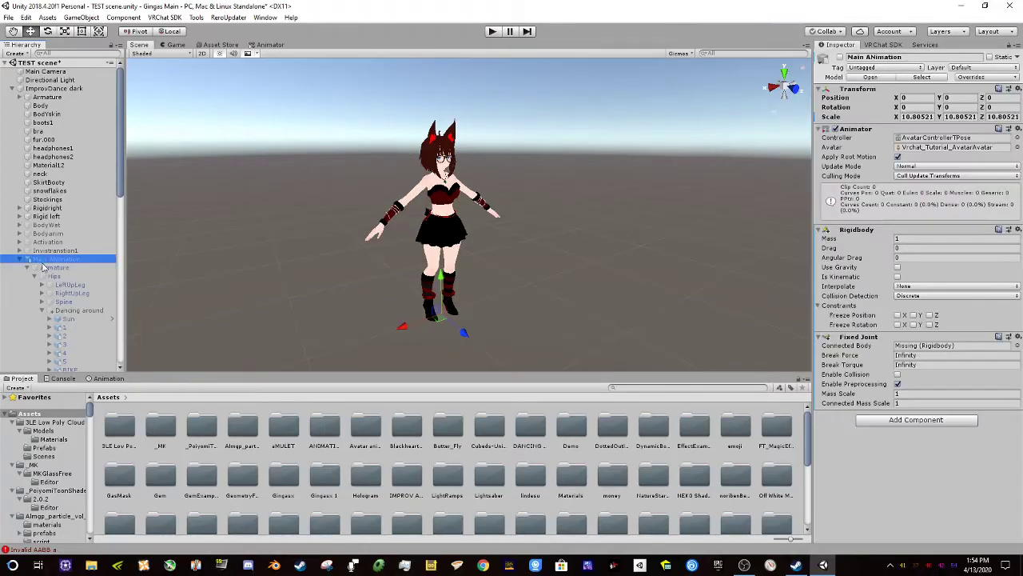
{"action": "left_click", "coordinate": [58, 313]}
{"action": "scroll", "coordinate": [59, 271], "scroll_direction": "down", "scroll_amount": 10}
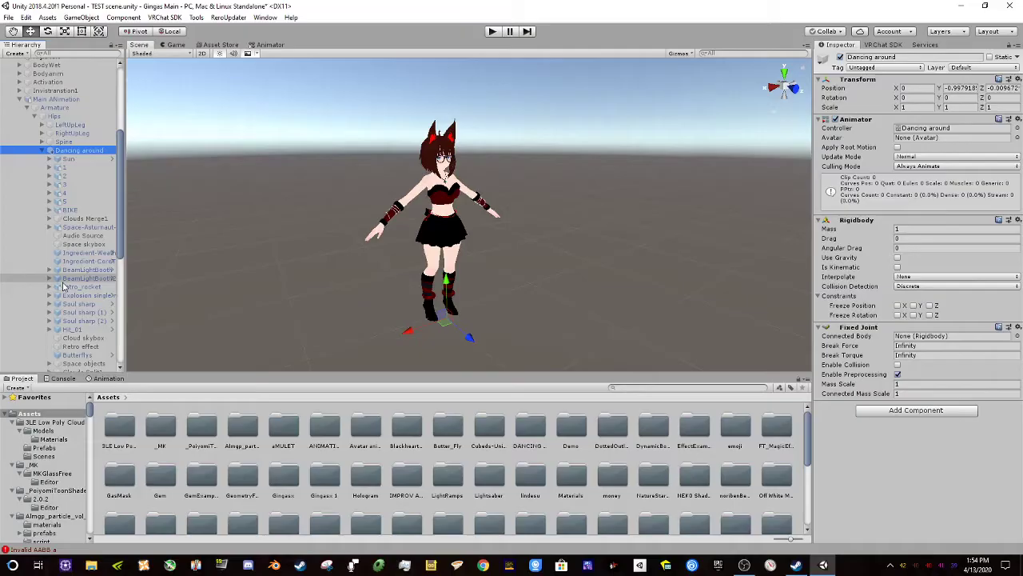
{"action": "left_click", "coordinate": [108, 378]}
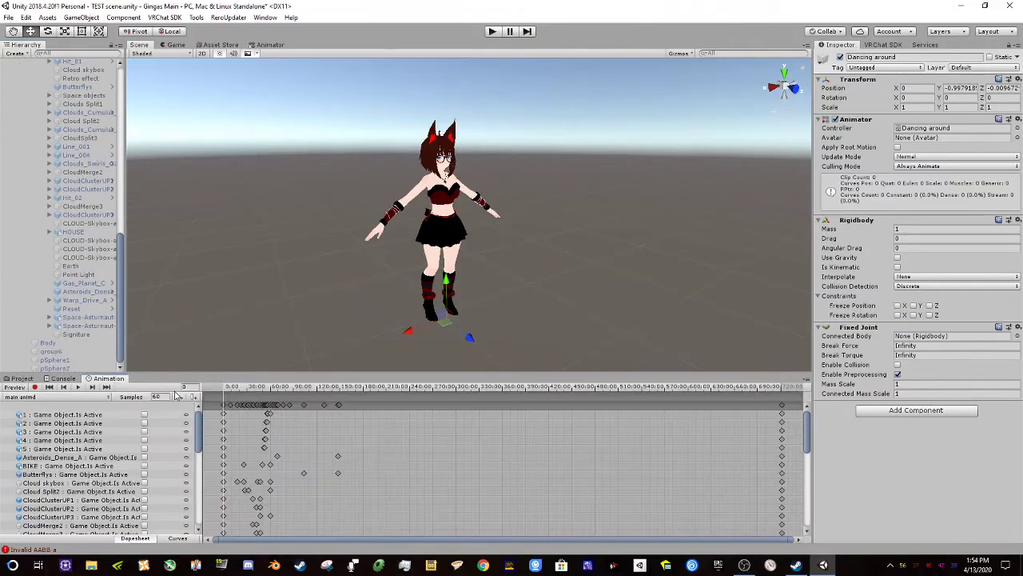
{"action": "scroll", "coordinate": [41, 128], "scroll_direction": "up", "scroll_amount": 8}
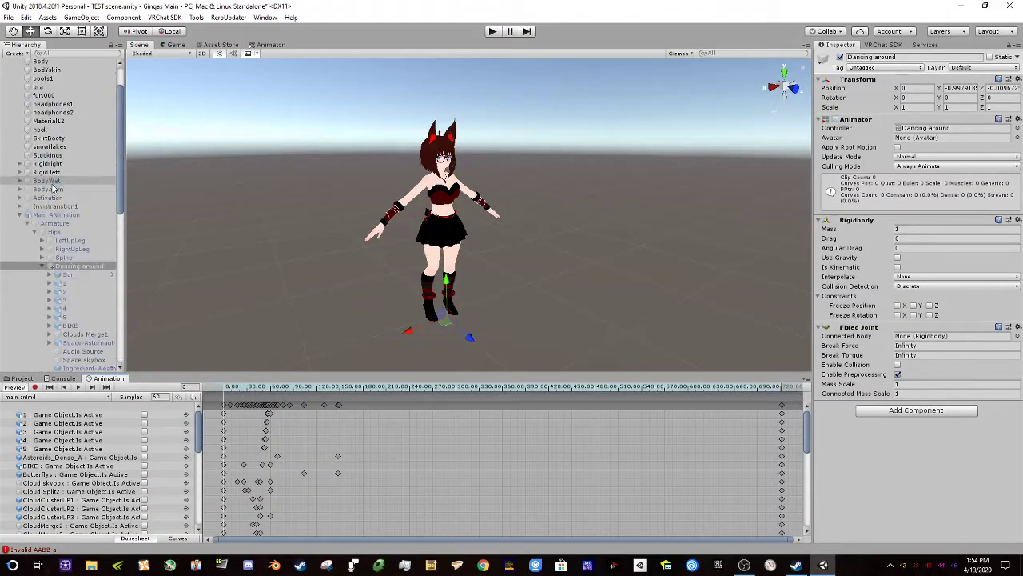
- Collapse Main ANimation and create an empty object at the scene root with position 0, 0, 0
{"action": "left_click", "coordinate": [20, 217]}
{"action": "right_click", "coordinate": [45, 284]}
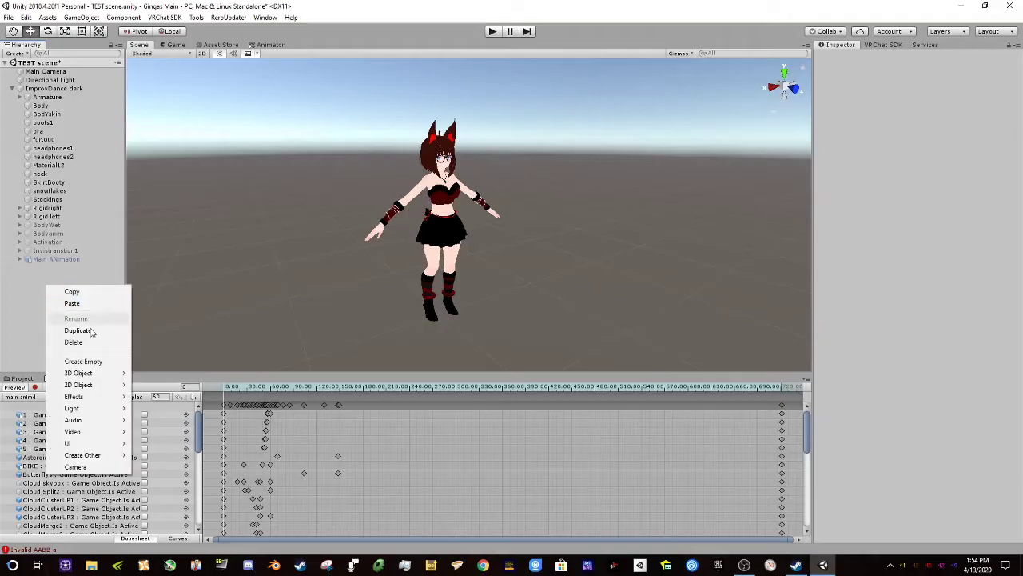
{"action": "left_click", "coordinate": [88, 363]}
{"action": "left_click", "coordinate": [916, 98]}
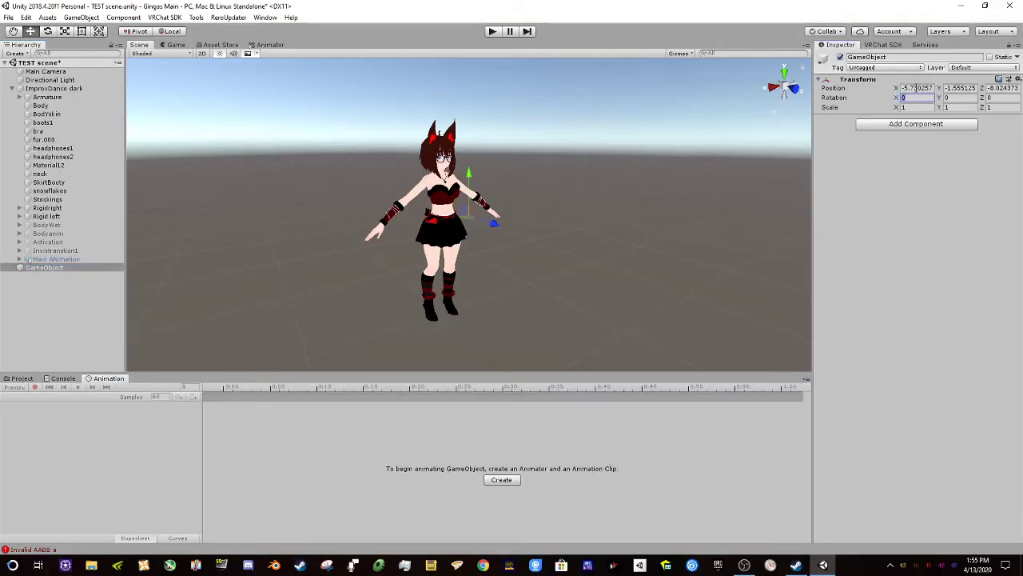
{"action": "type", "text": "0"}
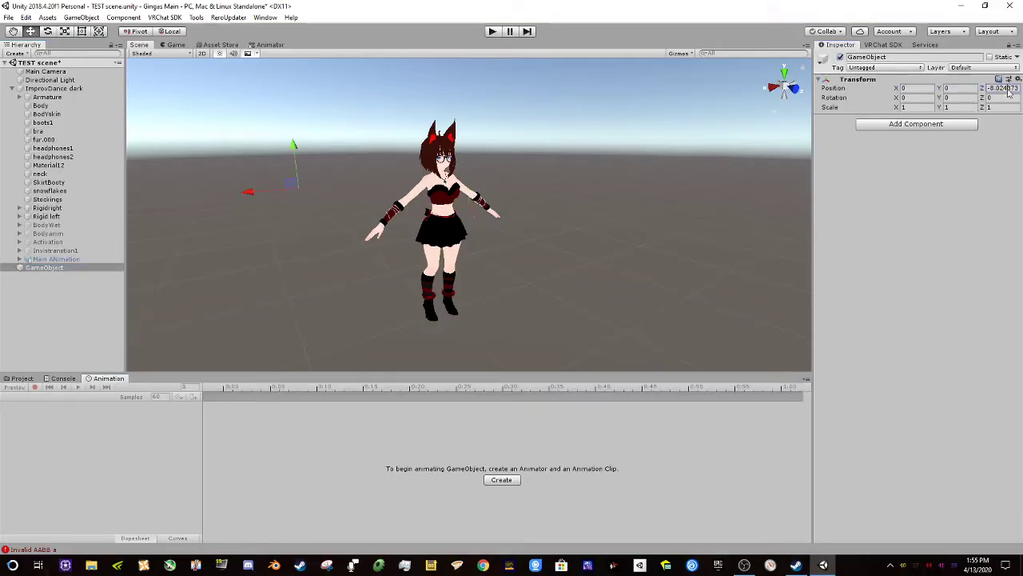
{"action": "type", "text": "0"}
- Create an animation clip for the empty GameObject and save it as New Animation1 in the Tutorial for Animaitons folder
{"action": "left_click", "coordinate": [501, 480]}
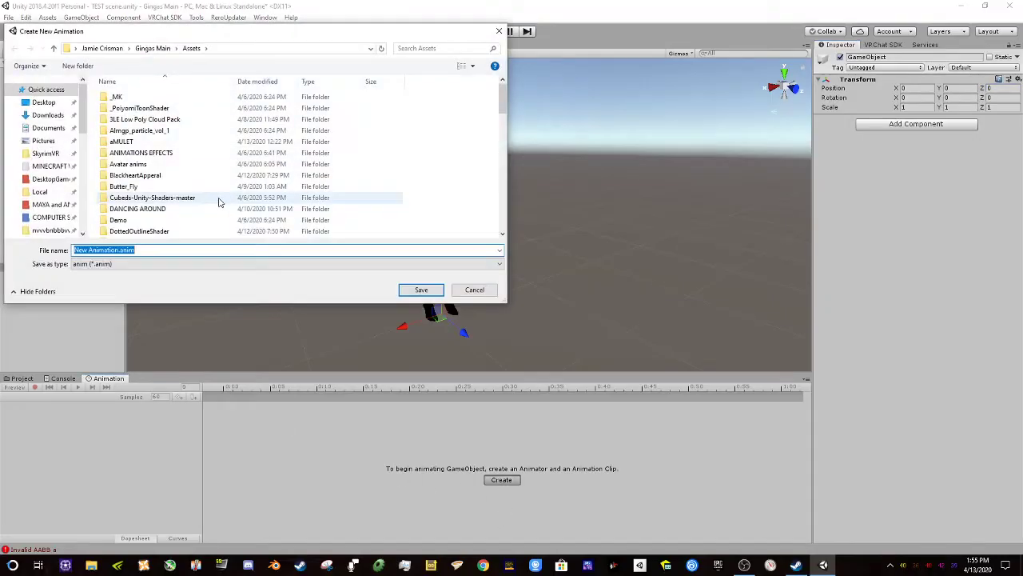
{"action": "scroll", "coordinate": [219, 201], "scroll_direction": "down", "scroll_amount": 10}
{"action": "scroll", "coordinate": [136, 208], "scroll_direction": "up", "scroll_amount": 3}
{"action": "double_click", "coordinate": [132, 194]}
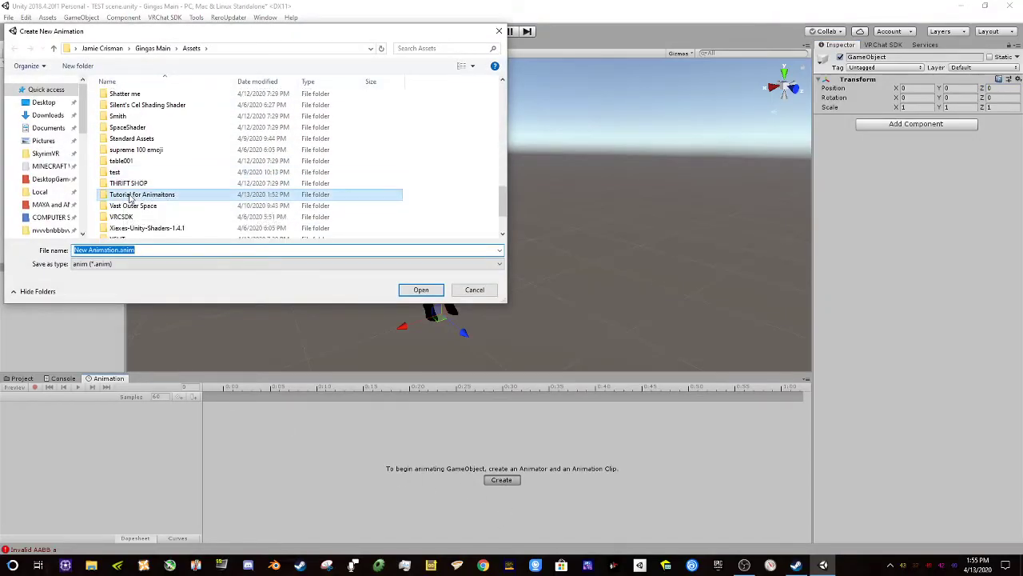
{"action": "left_click", "coordinate": [119, 250]}
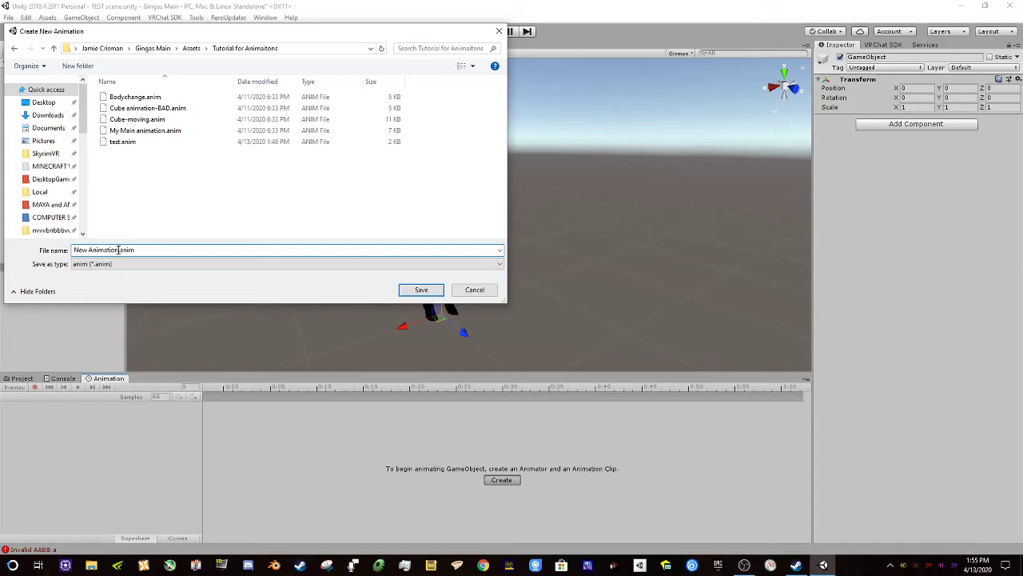
{"action": "left_click_drag", "start_coordinate": [139, 250], "coordinate": [50, 242]}
{"action": "key", "text": "Right"}
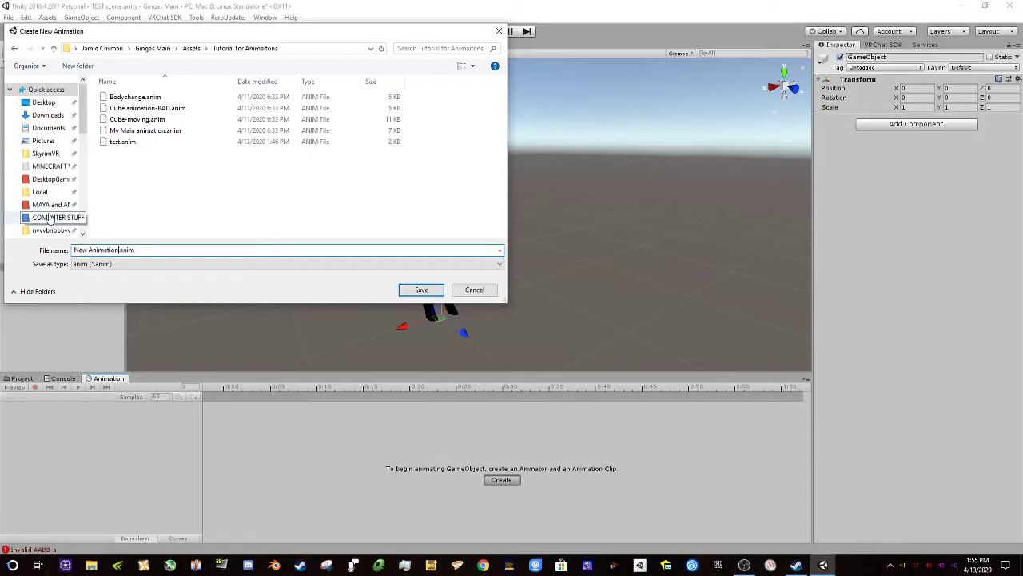
{"action": "left_click", "coordinate": [421, 289]}
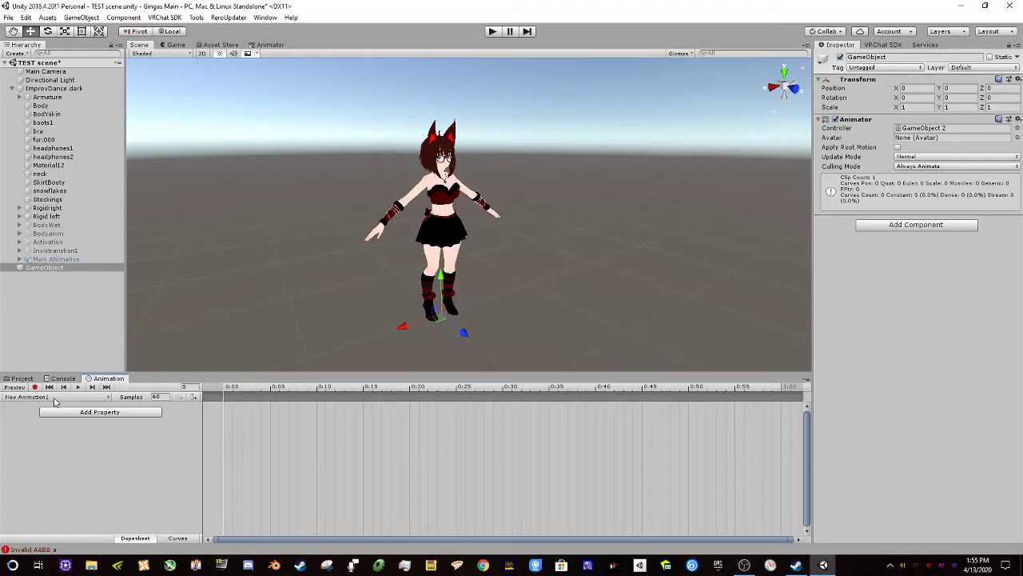
- Move the new clip's playhead to frame 23 and delete the empty GameObject from the scene
{"action": "left_click", "coordinate": [60, 412]}
{"action": "left_click", "coordinate": [395, 437]}
{"action": "left_click_drag", "start_coordinate": [289, 386], "coordinate": [438, 394]}
{"action": "left_click", "coordinate": [39, 291]}
{"action": "left_click", "coordinate": [39, 273]}
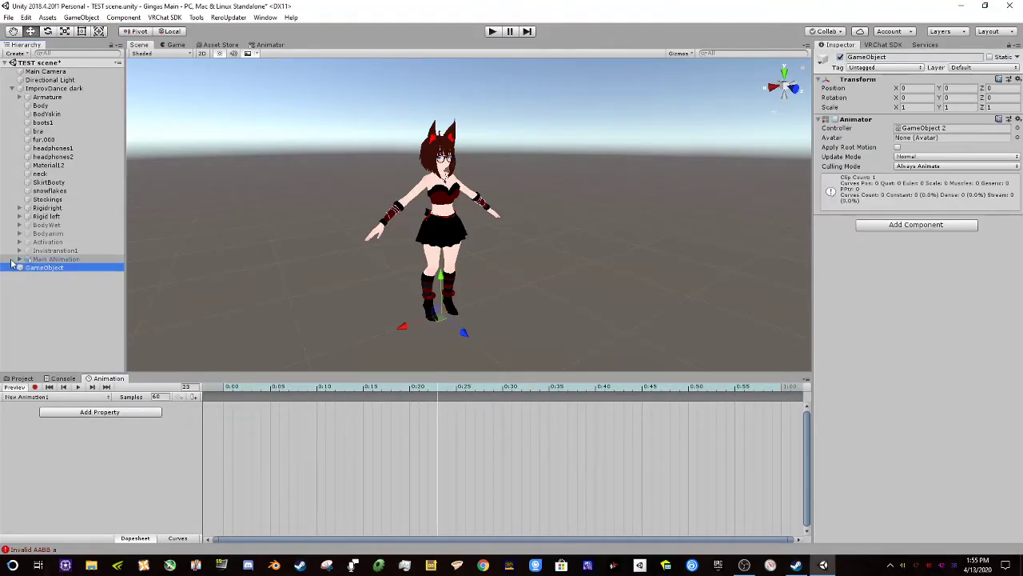
{"action": "key", "text": "Delete"}
- Move the Dancing around object out of Main ANimation's Hips to directly under ImprovDance dark, above Main ANimation
{"action": "left_click", "coordinate": [22, 259]}
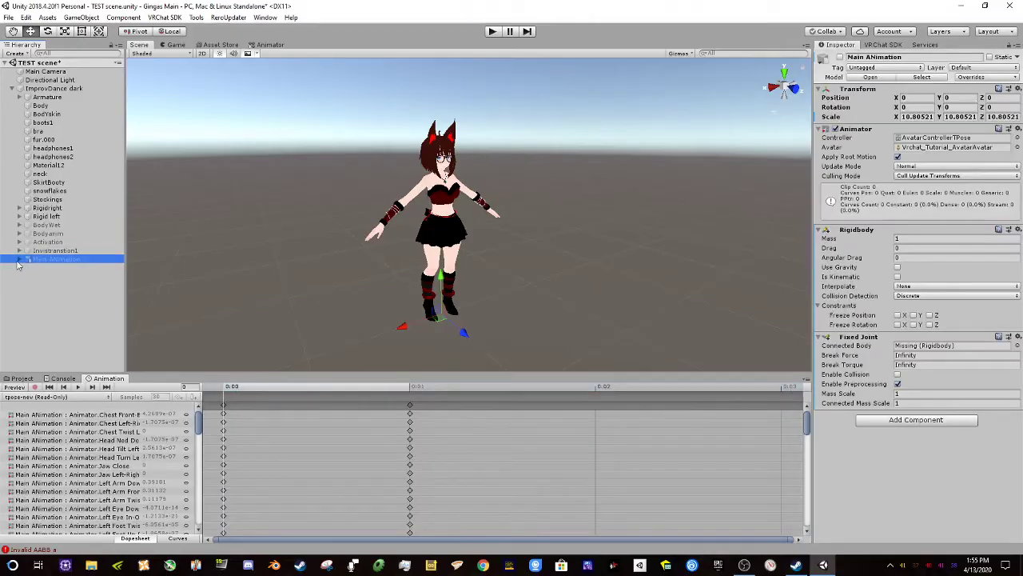
{"action": "left_click", "coordinate": [19, 260]}
{"action": "scroll", "coordinate": [40, 288], "scroll_direction": "down", "scroll_amount": 1}
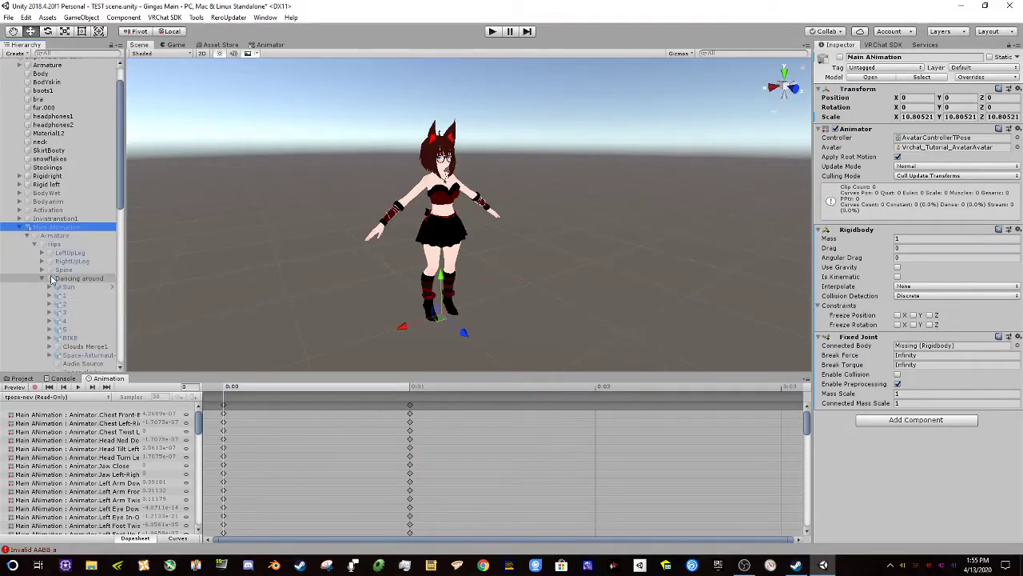
{"action": "left_click_drag", "start_coordinate": [56, 278], "coordinate": [6, 222]}
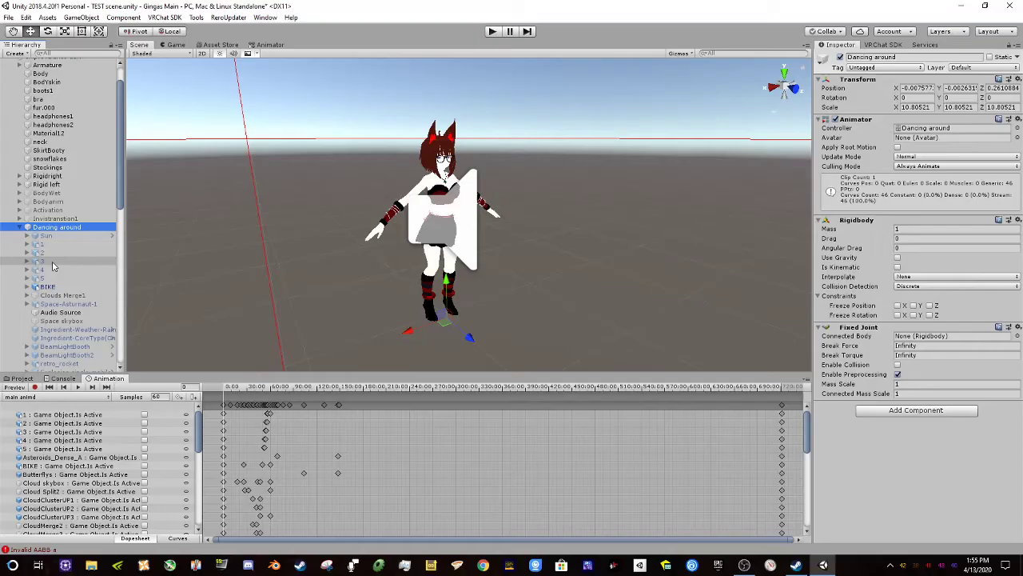
- Delete the Main ANimation object from the avatar
{"action": "scroll", "coordinate": [46, 296], "scroll_direction": "down", "scroll_amount": 6}
{"action": "scroll", "coordinate": [46, 297], "scroll_direction": "down", "scroll_amount": 8}
{"action": "left_click", "coordinate": [55, 292]}
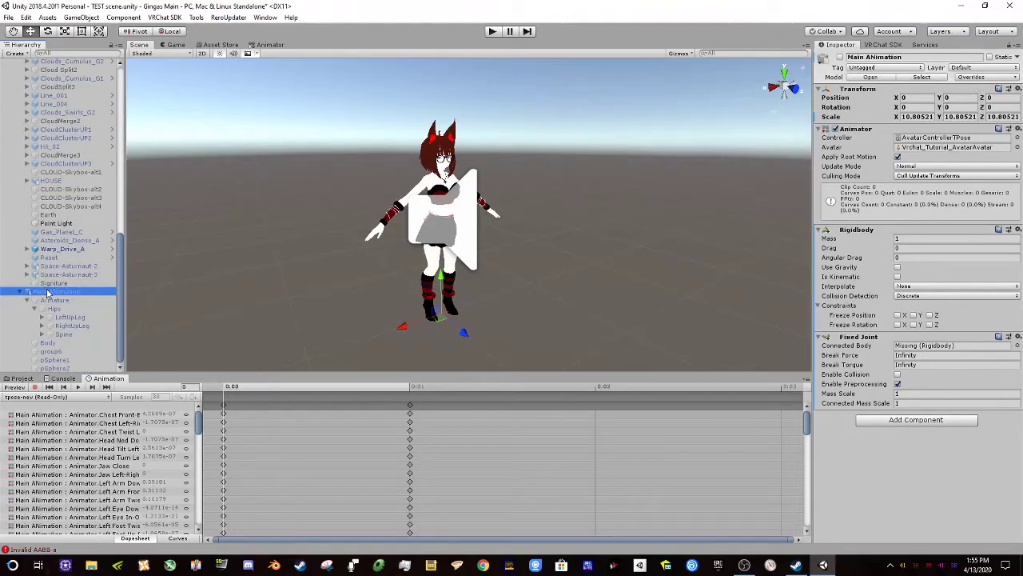
{"action": "key", "text": "Delete"}
- Remove the Fixed Joint and Rigidbody components from the Dancing around object
{"action": "scroll", "coordinate": [52, 280], "scroll_direction": "up", "scroll_amount": 10}
{"action": "left_click", "coordinate": [56, 259]}
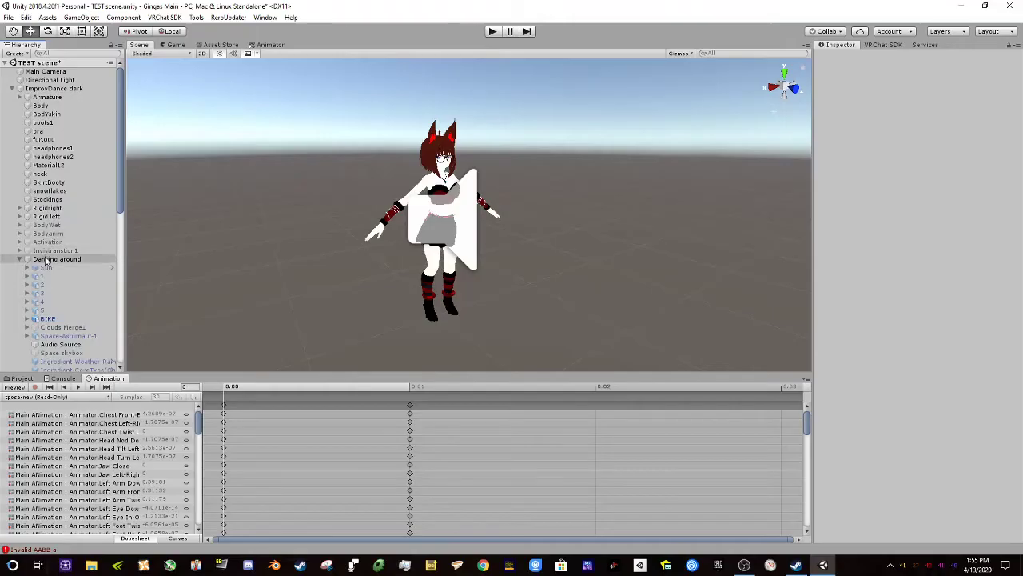
{"action": "left_click", "coordinate": [1018, 221]}
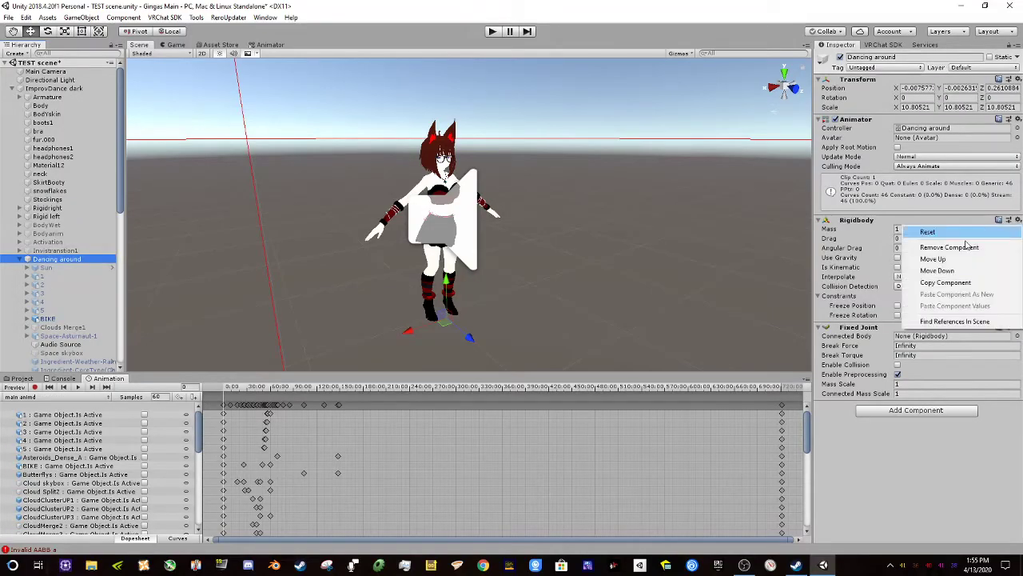
{"action": "left_click", "coordinate": [934, 244]}
{"action": "left_click", "coordinate": [603, 310]}
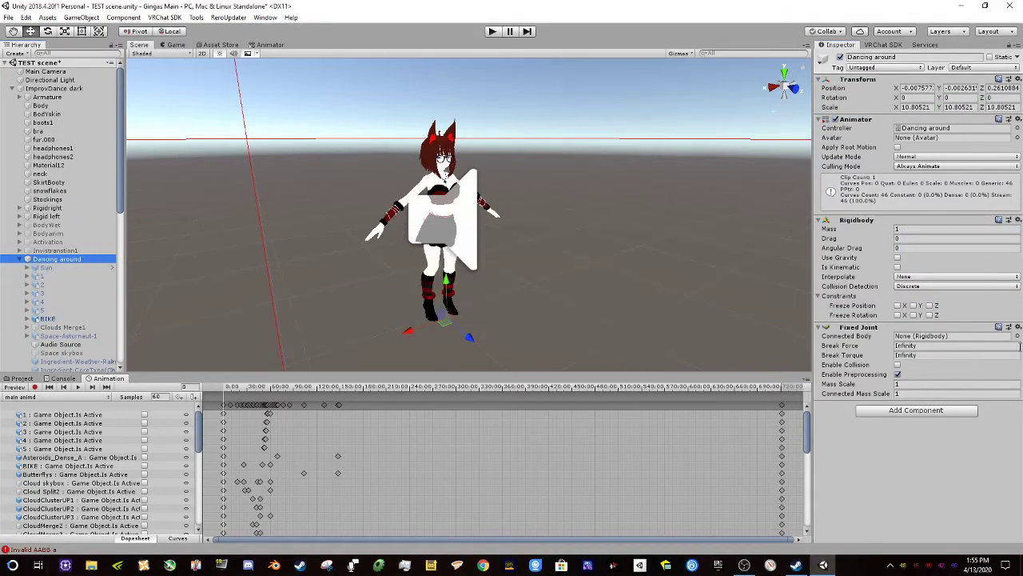
{"action": "left_click", "coordinate": [1018, 328]}
{"action": "left_click", "coordinate": [935, 354]}
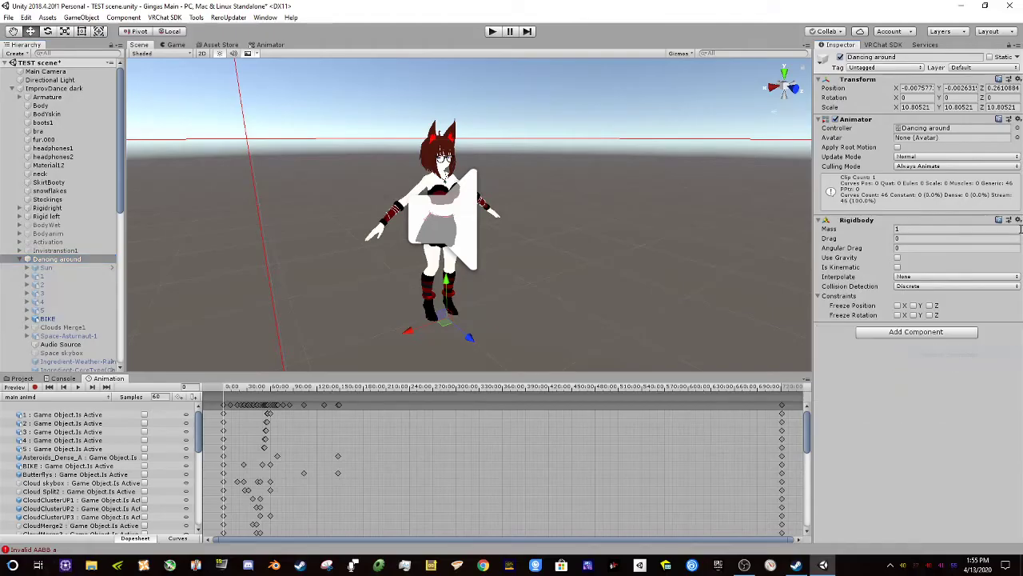
{"action": "left_click", "coordinate": [1019, 221]}
{"action": "left_click", "coordinate": [965, 247]}
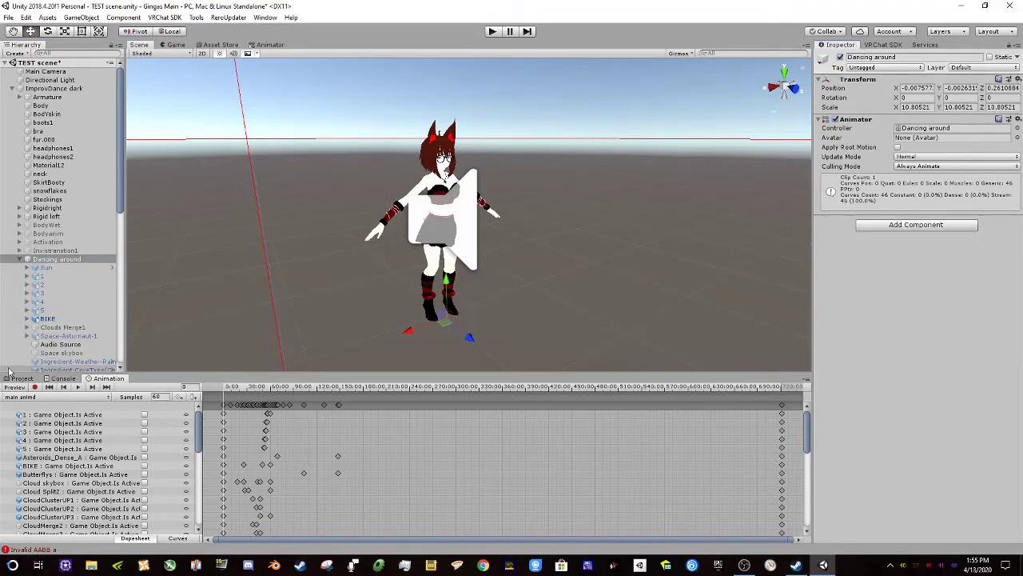
- Open the World Fixed Object folder inside lindesu in the project assets
{"action": "left_click", "coordinate": [869, 227]}
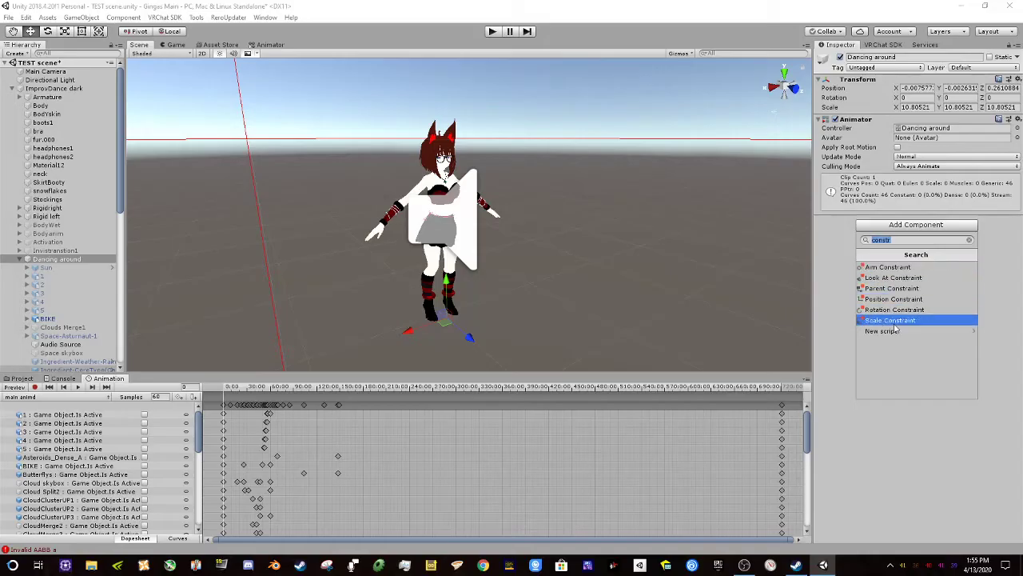
{"action": "left_click", "coordinate": [891, 429]}
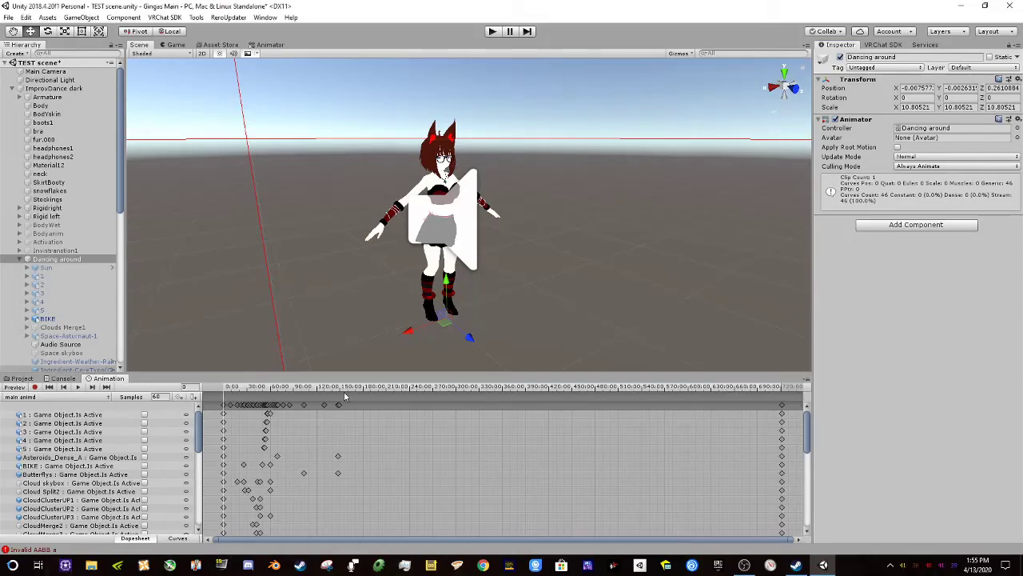
{"action": "left_click", "coordinate": [23, 378]}
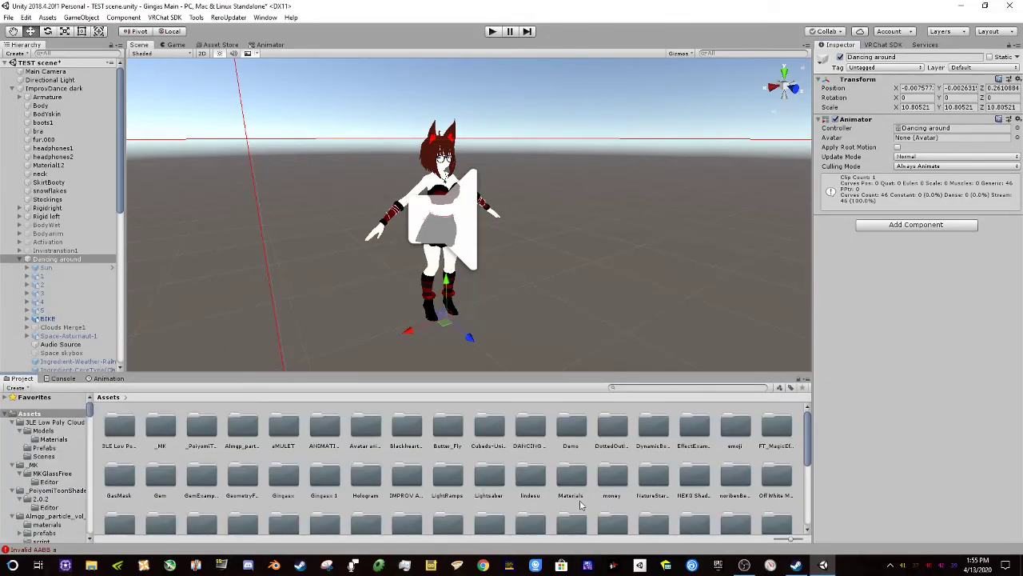
{"action": "left_click_drag", "start_coordinate": [498, 372], "coordinate": [501, 365]}
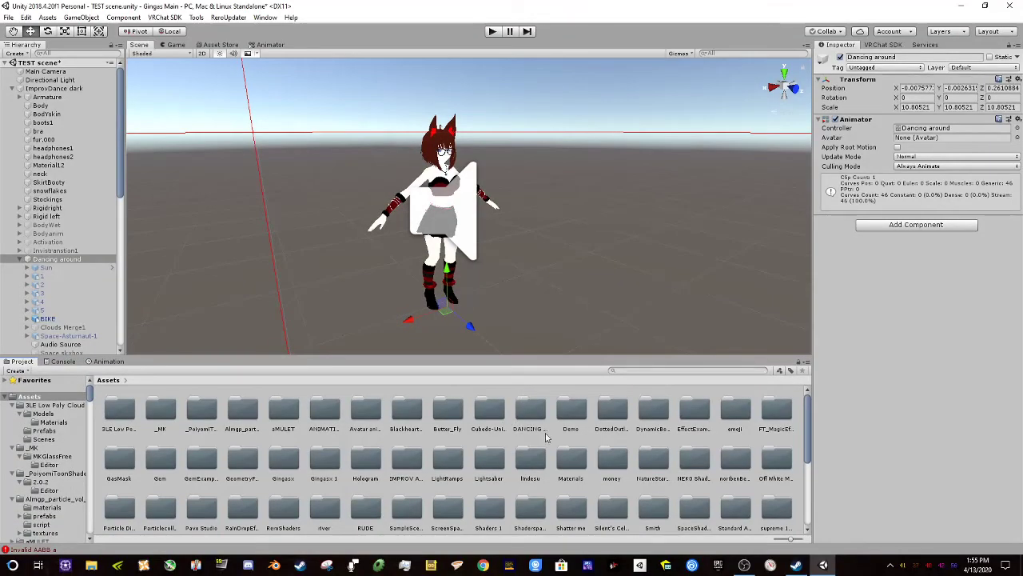
{"action": "left_click", "coordinate": [557, 440]}
{"action": "double_click", "coordinate": [533, 462]}
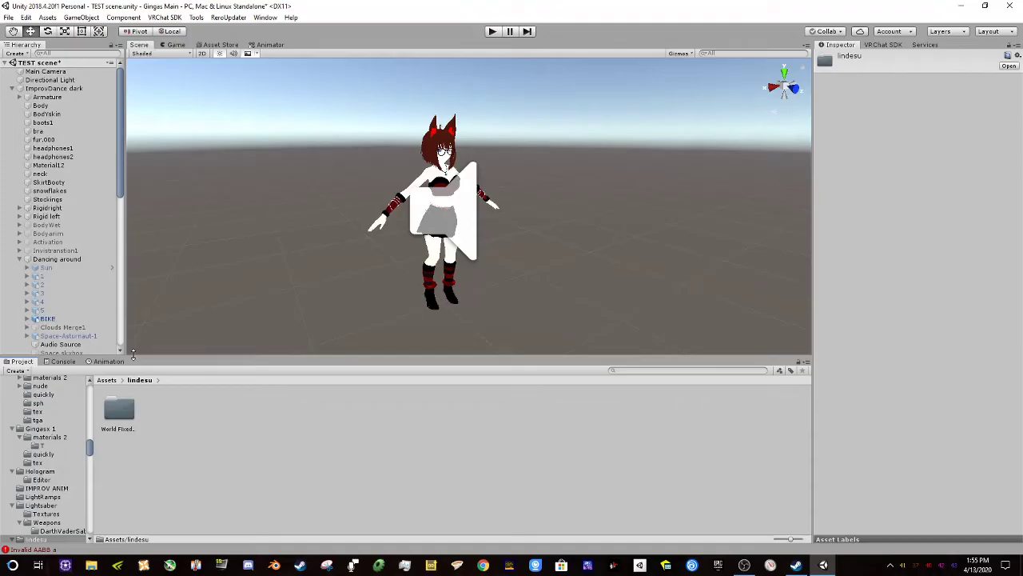
{"action": "double_click", "coordinate": [118, 408]}
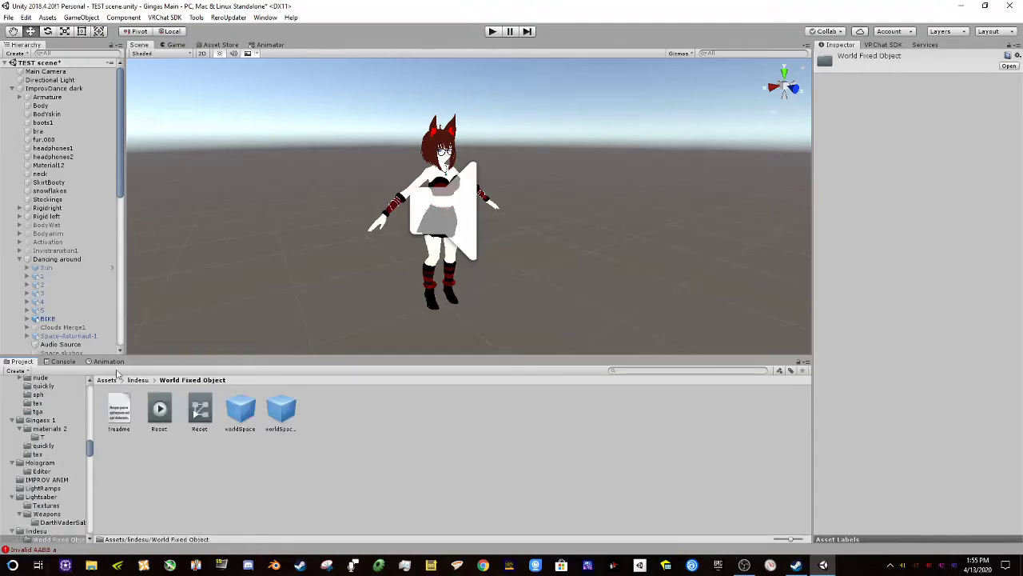
- Add the worldSpace prefab under ImprovDance dark, below Dancing around, and rename it My Animation Activation
{"action": "left_click", "coordinate": [20, 259]}
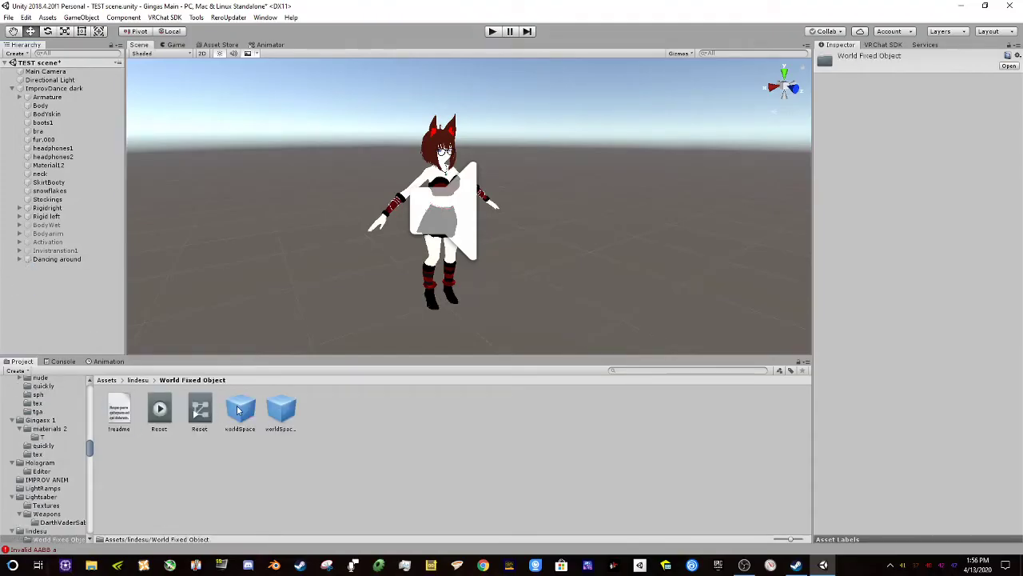
{"action": "left_click", "coordinate": [239, 410]}
{"action": "left_click", "coordinate": [284, 415]}
{"action": "left_click", "coordinate": [260, 415]}
{"action": "left_click", "coordinate": [280, 419]}
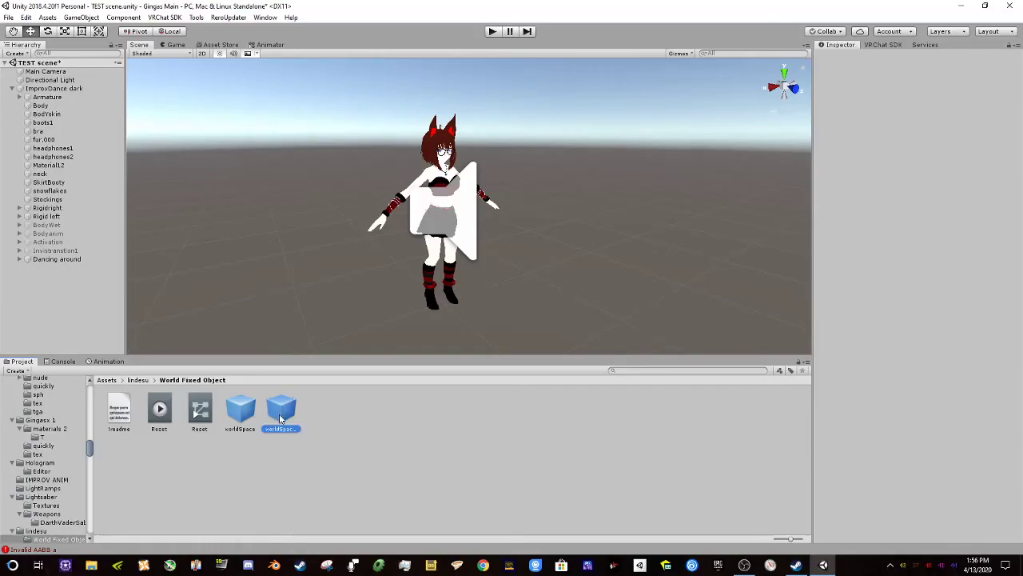
{"action": "left_click", "coordinate": [238, 414]}
{"action": "left_click_drag", "start_coordinate": [241, 416], "coordinate": [46, 267]}
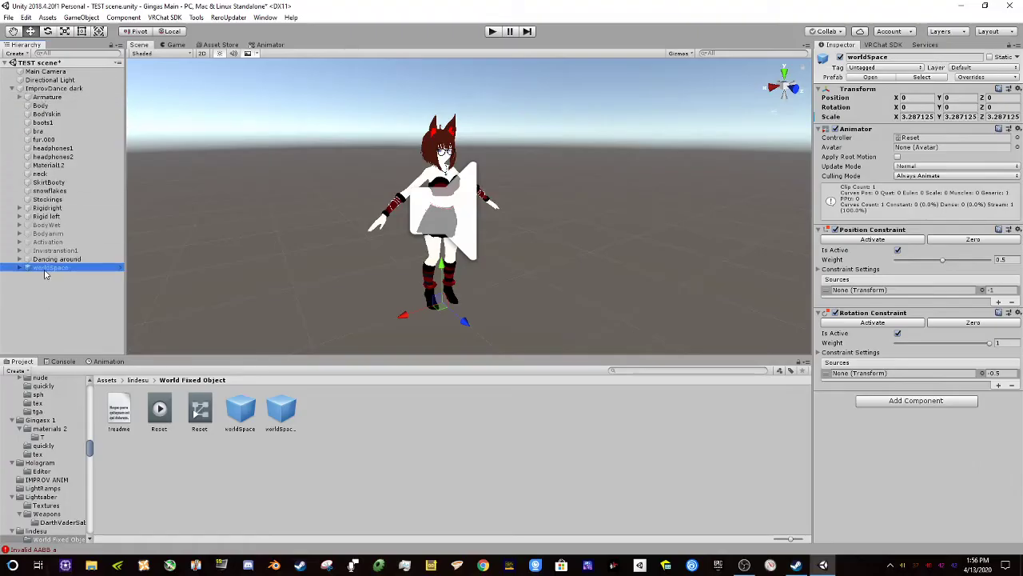
{"action": "left_click", "coordinate": [45, 270]}
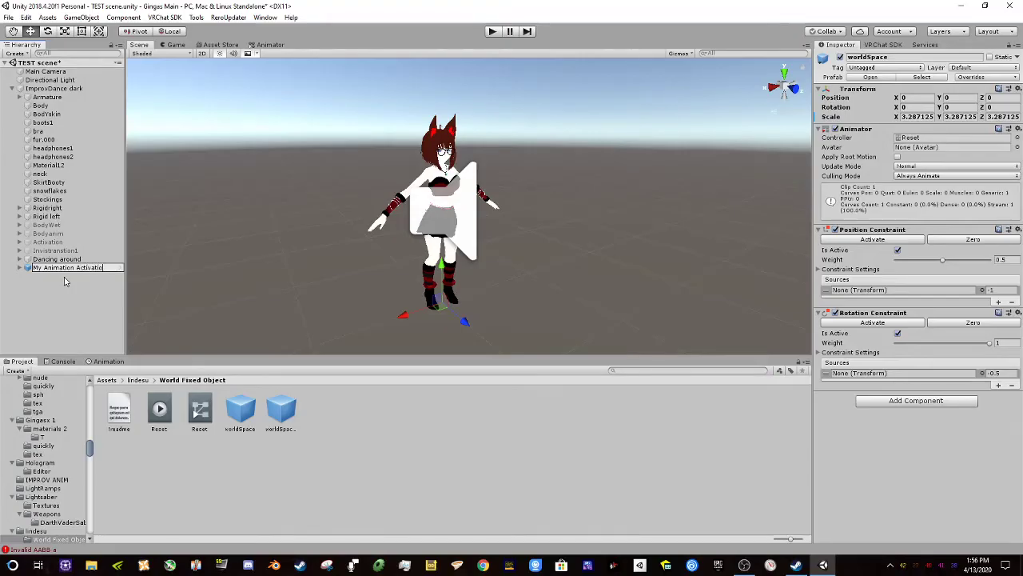
{"action": "left_click", "coordinate": [66, 280]}
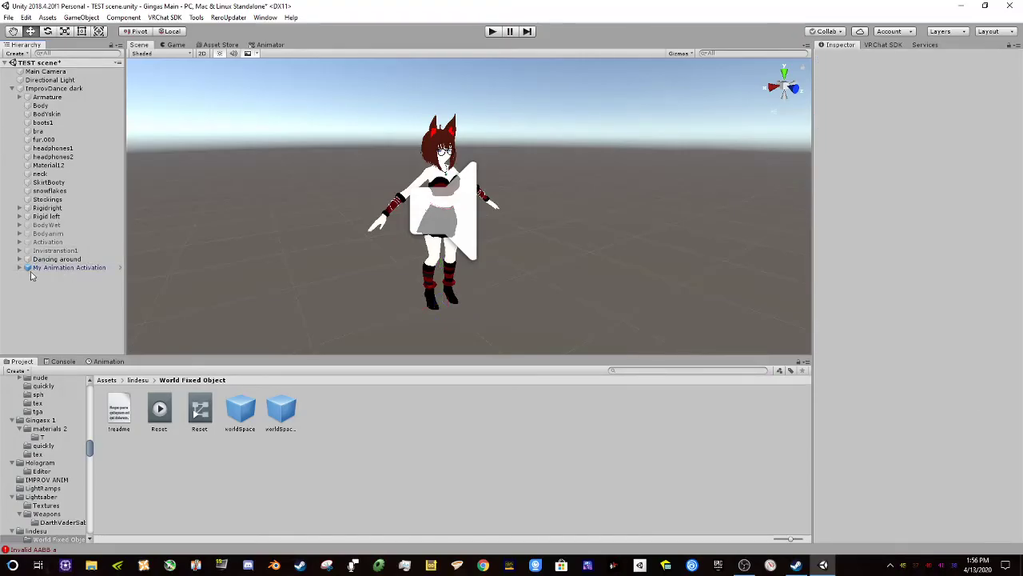
- Assign ImprovDance dark as the source of both the Position Constraint and Rotation Constraint on My Animation Activation
{"action": "left_click", "coordinate": [29, 270]}
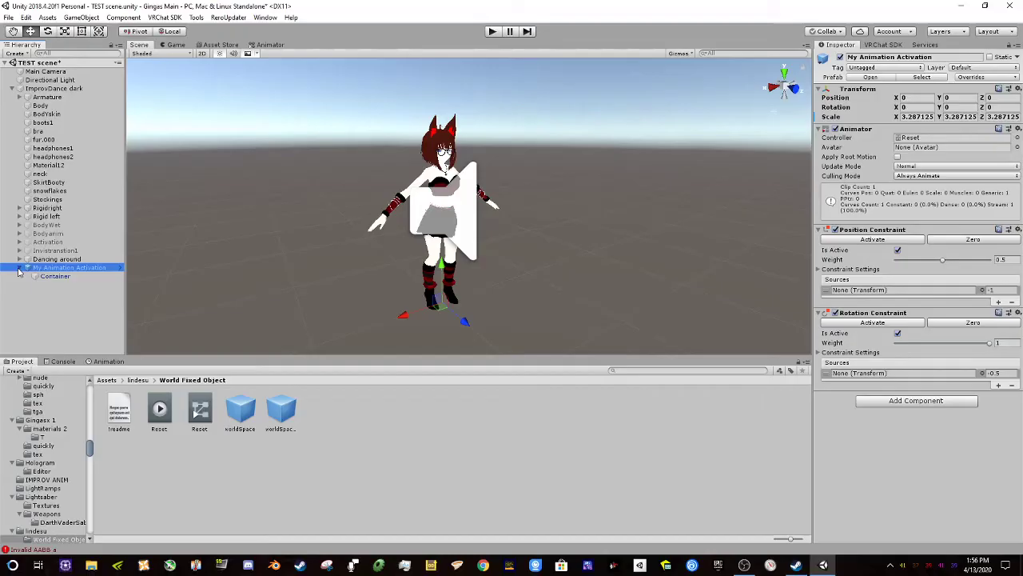
{"action": "left_click", "coordinate": [36, 277]}
{"action": "left_click", "coordinate": [38, 271]}
{"action": "left_click_drag", "start_coordinate": [809, 247], "coordinate": [408, 229]}
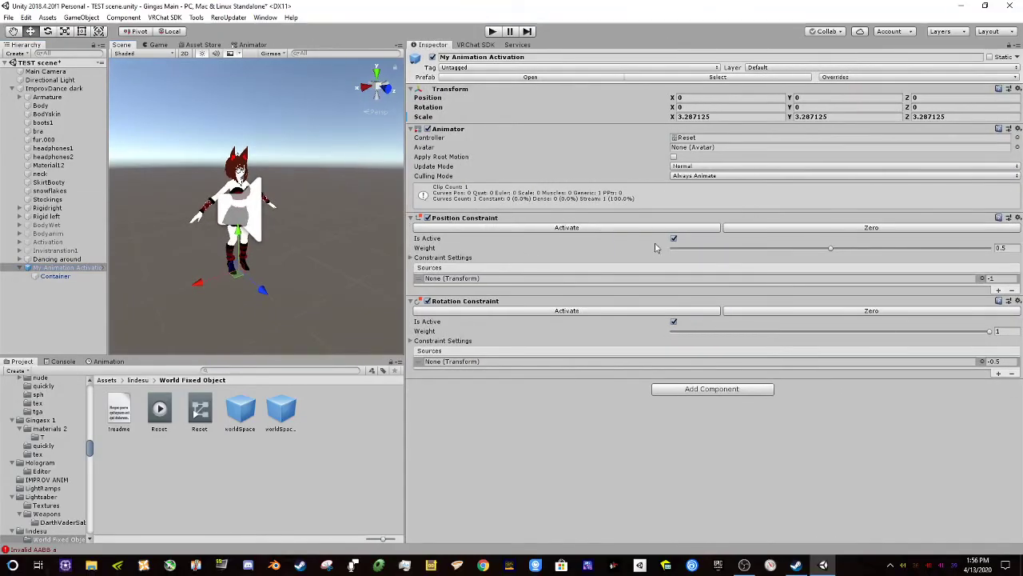
{"action": "left_click", "coordinate": [46, 88]}
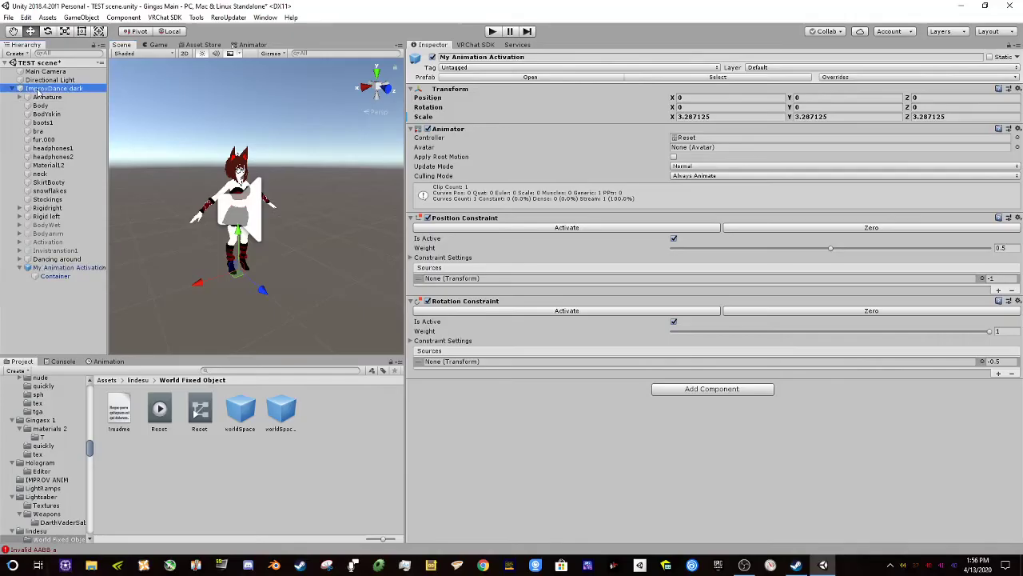
{"action": "left_click", "coordinate": [48, 269]}
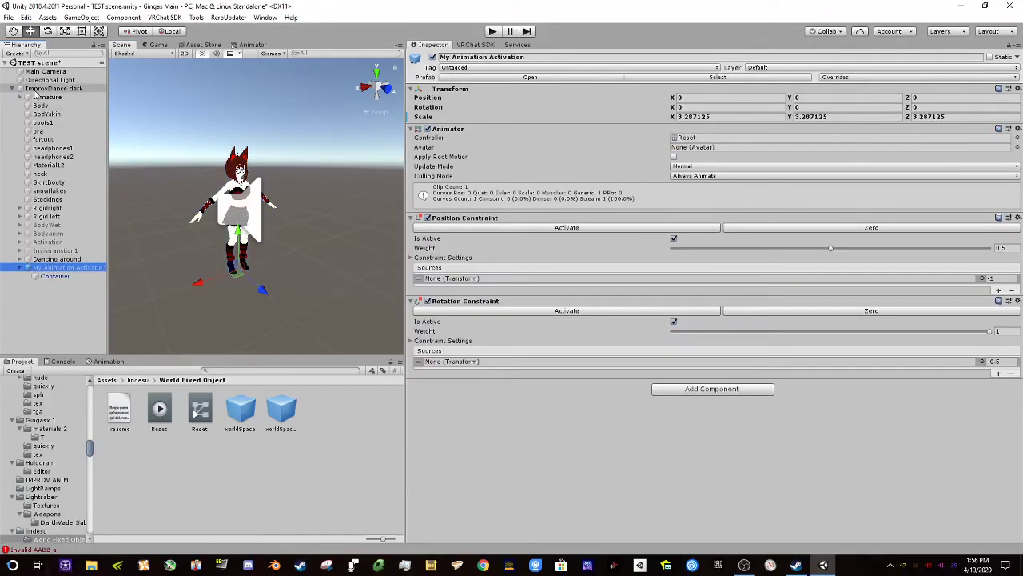
{"action": "left_click_drag", "start_coordinate": [52, 88], "coordinate": [389, 200]}
{"action": "left_click_drag", "start_coordinate": [464, 281], "coordinate": [466, 279]}
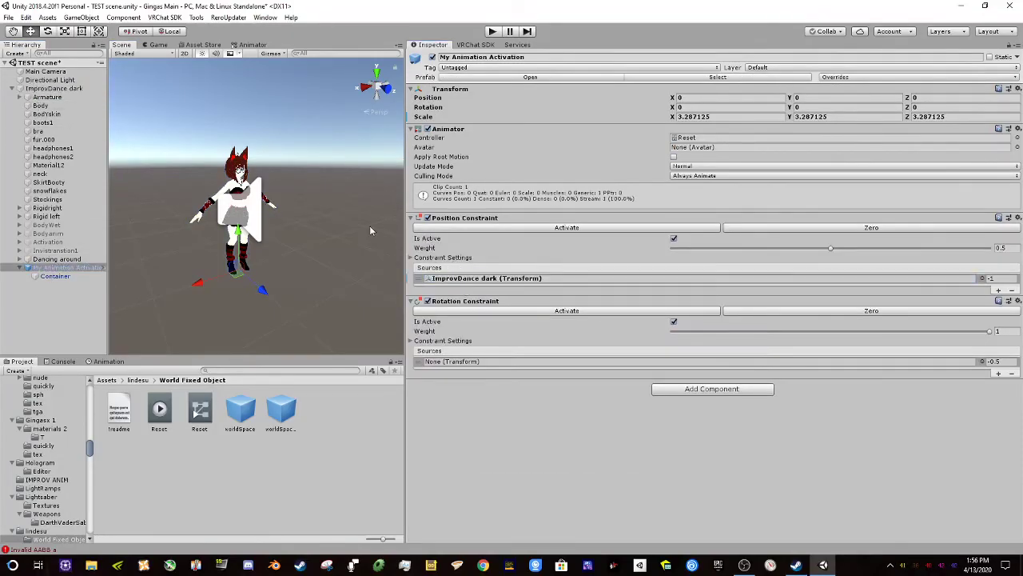
{"action": "left_click_drag", "start_coordinate": [20, 89], "coordinate": [444, 306]}
{"action": "left_click_drag", "start_coordinate": [490, 377], "coordinate": [490, 367]}
- Assign ImprovDance dark as the source of Container's Parent Constraint and make Dancing around a child of Container
{"action": "left_click", "coordinate": [56, 276]}
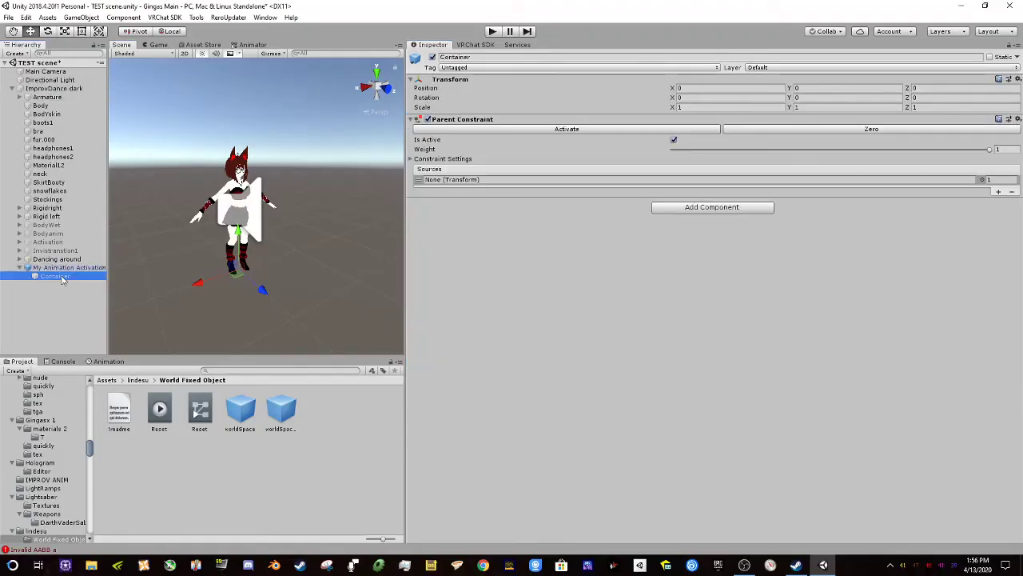
{"action": "left_click_drag", "start_coordinate": [39, 86], "coordinate": [494, 180]}
{"action": "left_click_drag", "start_coordinate": [404, 272], "coordinate": [741, 266]}
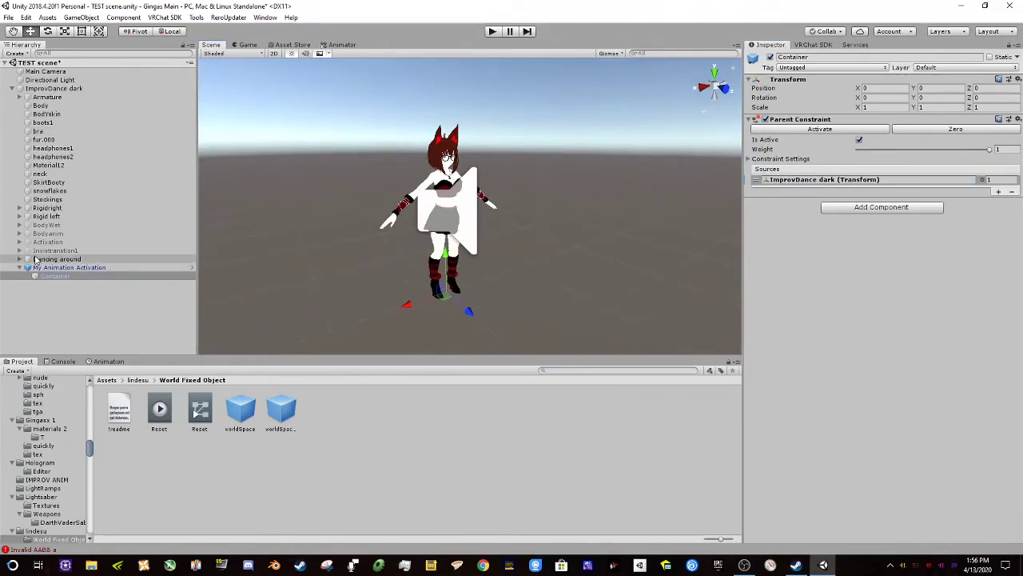
{"action": "left_click_drag", "start_coordinate": [35, 261], "coordinate": [50, 278]}
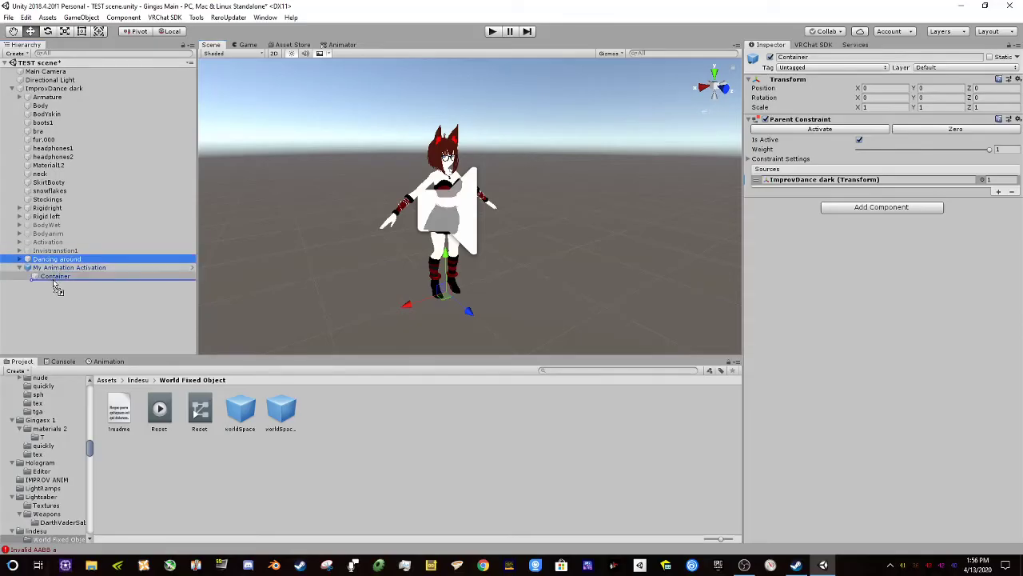
{"action": "left_click_drag", "start_coordinate": [55, 285], "coordinate": [49, 276]}
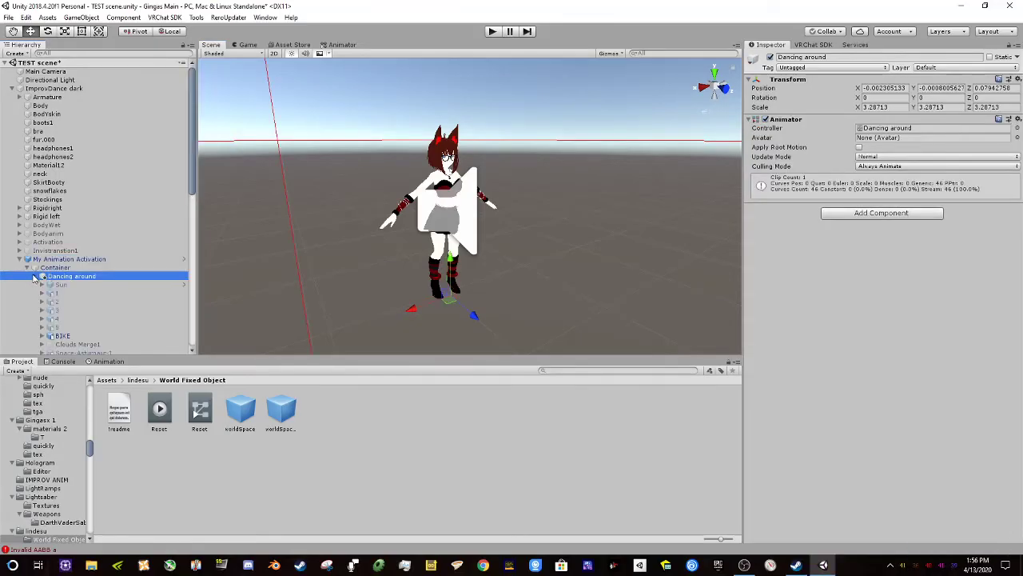
- Move Audio Source out of Dancing around to make it a direct child of Container, and collapse Dancing around
{"action": "scroll", "coordinate": [56, 200], "scroll_direction": "down", "scroll_amount": 10}
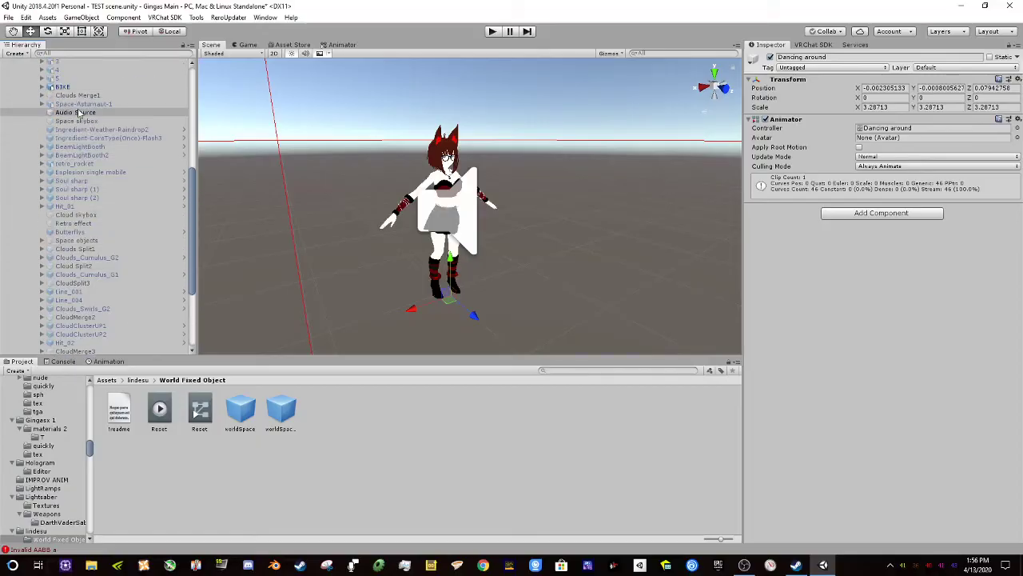
{"action": "scroll", "coordinate": [78, 112], "scroll_direction": "up", "scroll_amount": 2}
{"action": "double_click", "coordinate": [76, 146]}
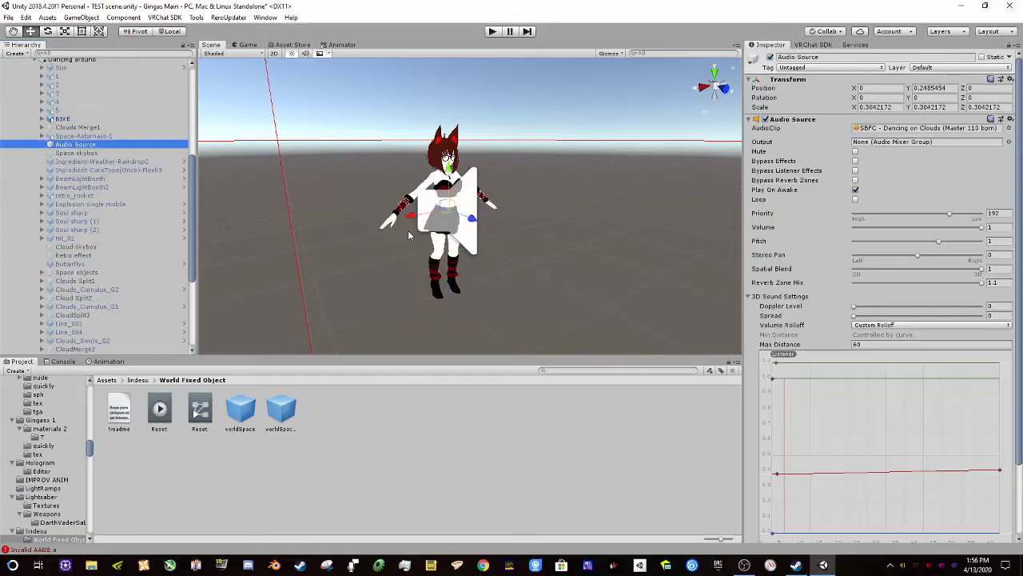
{"action": "scroll", "coordinate": [77, 200], "scroll_direction": "up", "scroll_amount": 4}
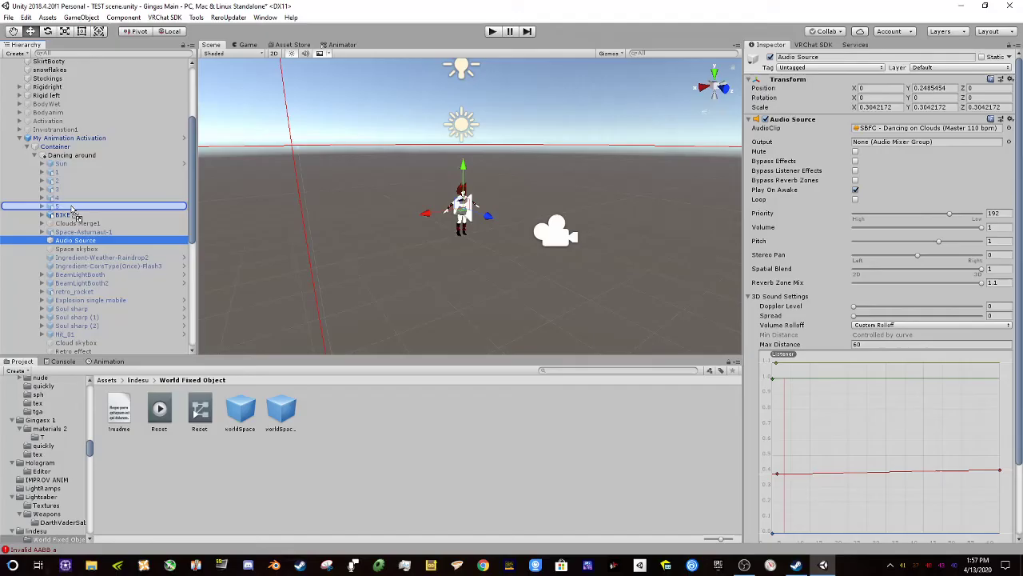
{"action": "left_click_drag", "start_coordinate": [73, 210], "coordinate": [53, 150]}
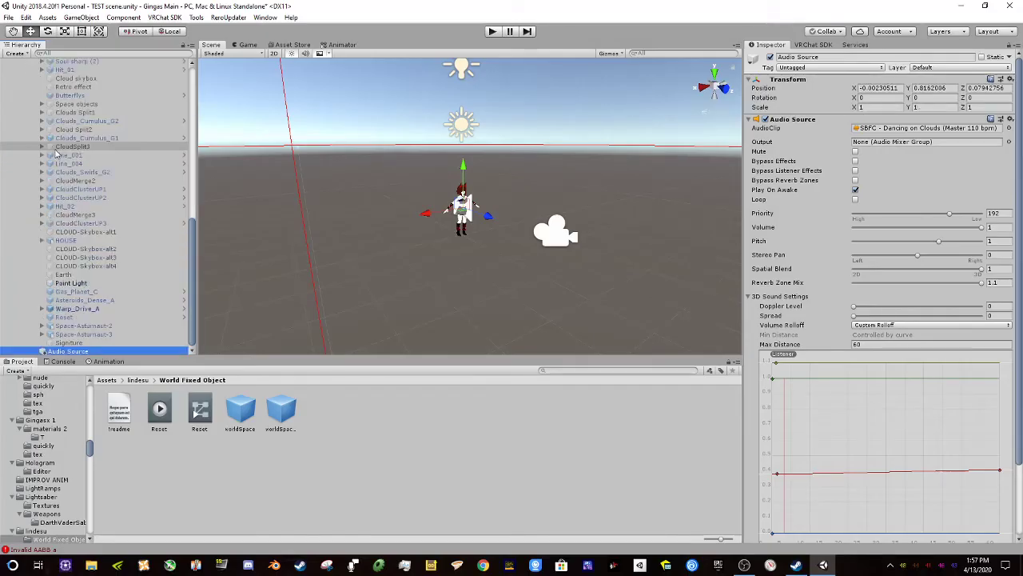
{"action": "scroll", "coordinate": [64, 175], "scroll_direction": "up", "scroll_amount": 8}
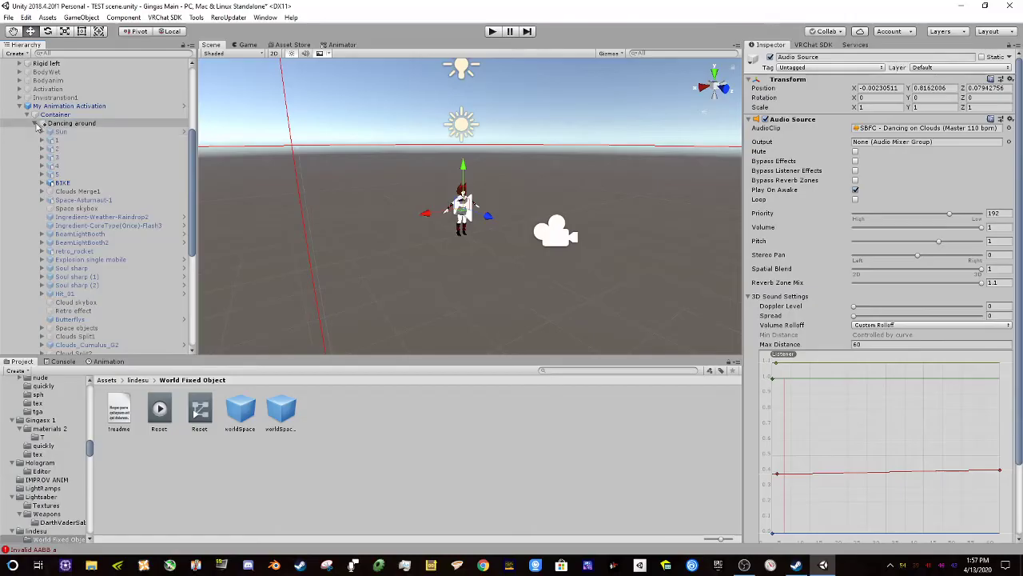
{"action": "left_click", "coordinate": [36, 126]}
- Examine the Dancing around and Audio Source objects inside Container
{"action": "left_click", "coordinate": [72, 276]}
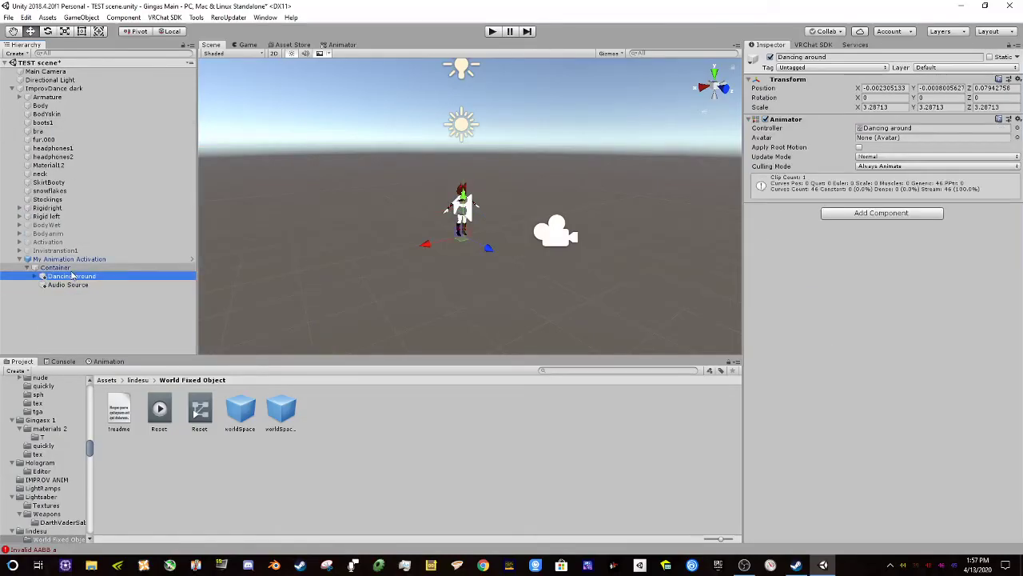
{"action": "key", "text": "Down"}
{"action": "key", "text": "Up"}
{"action": "key", "text": "Down"}
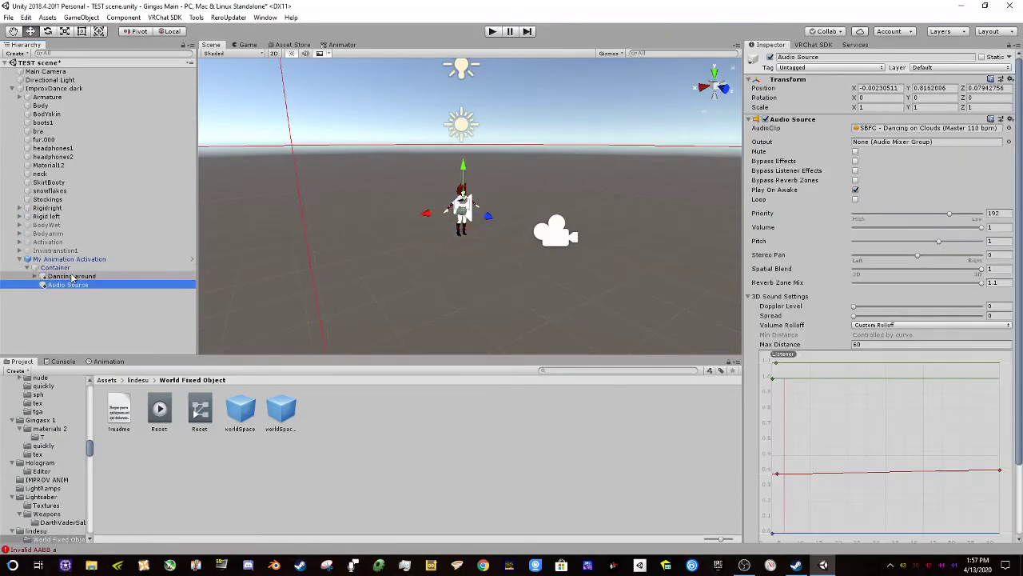
{"action": "key", "text": "Up"}
{"action": "key", "text": "Right"}
{"action": "key", "text": "Down"}
{"action": "left_click", "coordinate": [35, 276]}
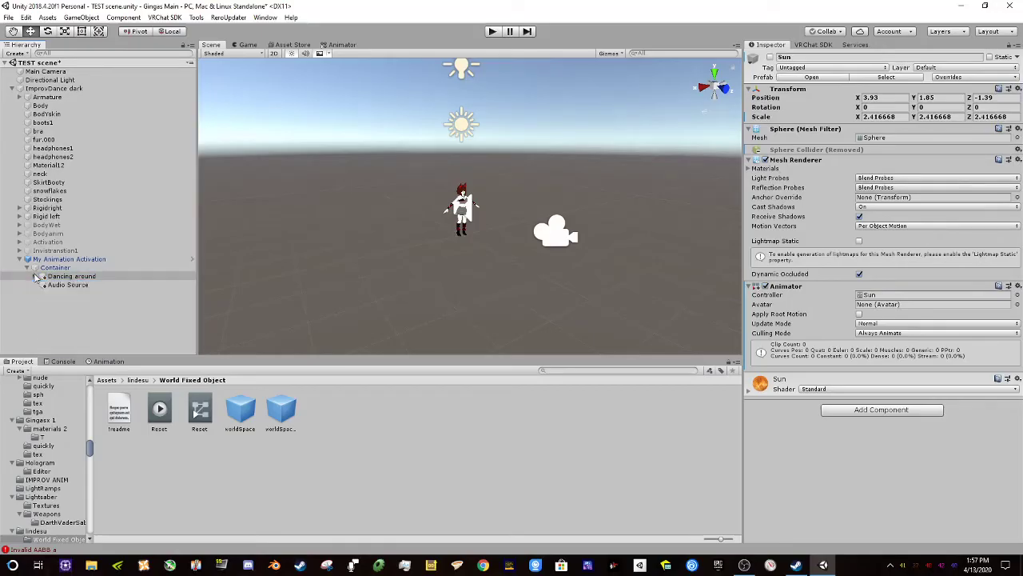
- Deactivate My Animation Activation and start play mode
{"action": "left_click", "coordinate": [48, 260]}
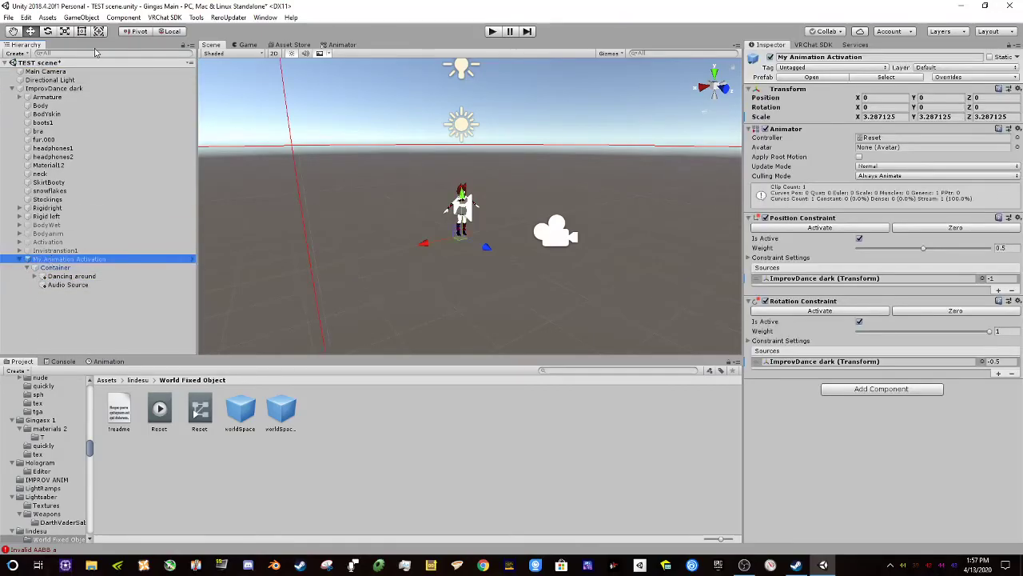
{"action": "left_click", "coordinate": [770, 57]}
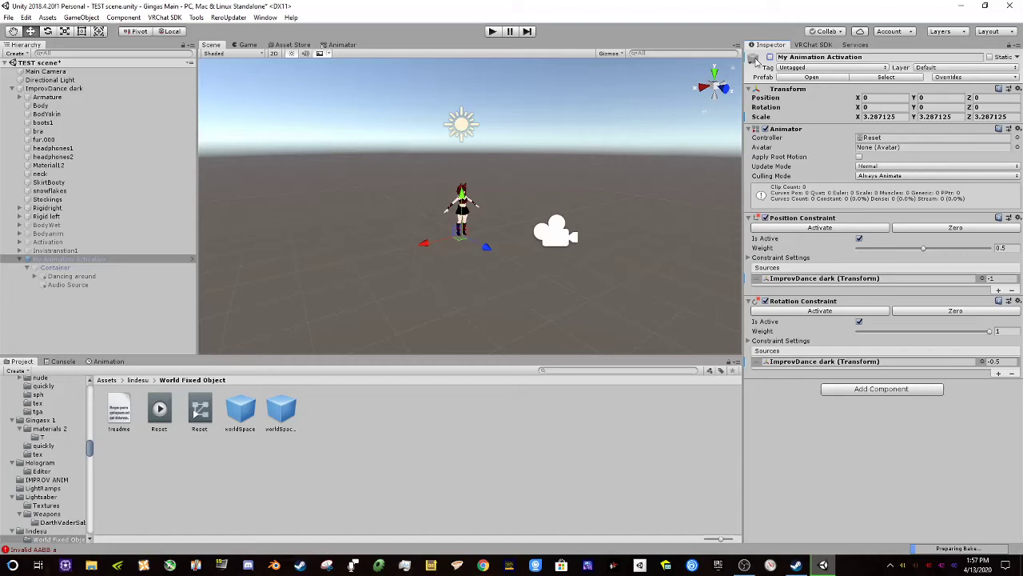
{"action": "left_click", "coordinate": [493, 31]}
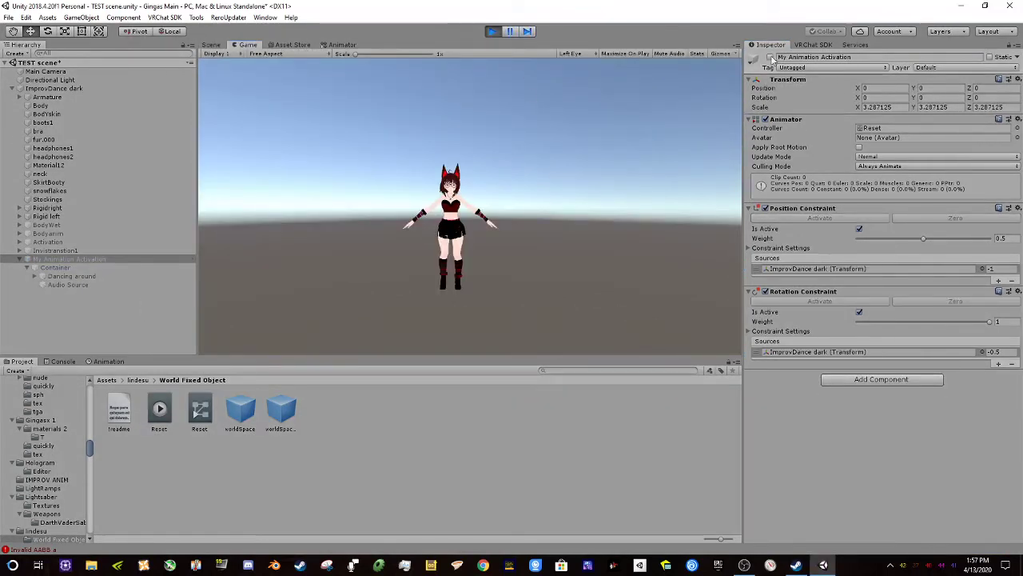
- Reactivate My Animation Activation in play mode and rotate ImprovDance dark to about -58° around Y in the Scene view
{"action": "left_click", "coordinate": [211, 45]}
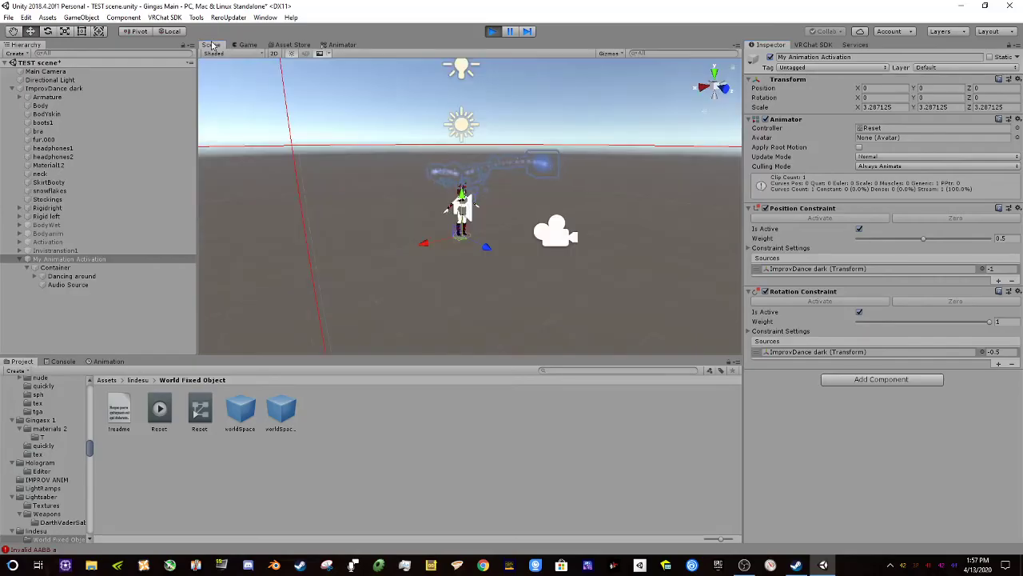
{"action": "left_click", "coordinate": [164, 88]}
{"action": "left_click_drag", "start_coordinate": [429, 243], "coordinate": [320, 253]}
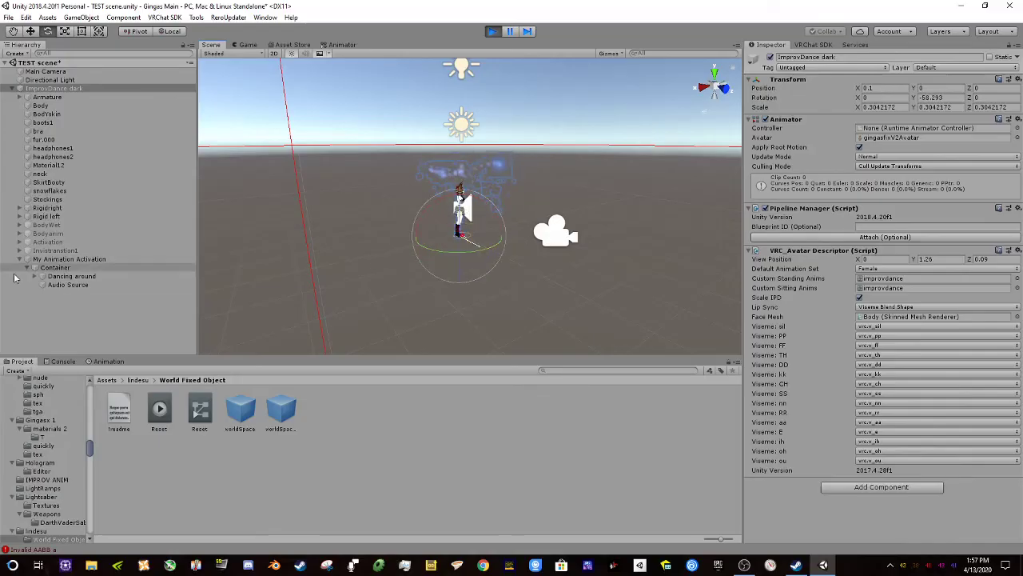
- Deactivate Audio Source, then move ImprovDance dark and rotate it to about 10° around Y
{"action": "left_click", "coordinate": [55, 285]}
{"action": "left_click", "coordinate": [771, 58]}
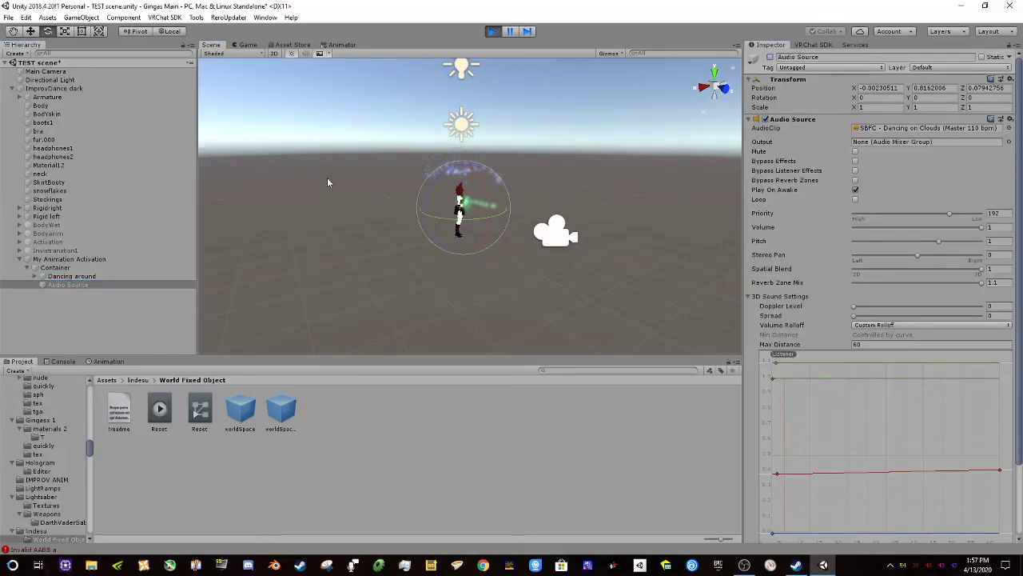
{"action": "left_click", "coordinate": [70, 88]}
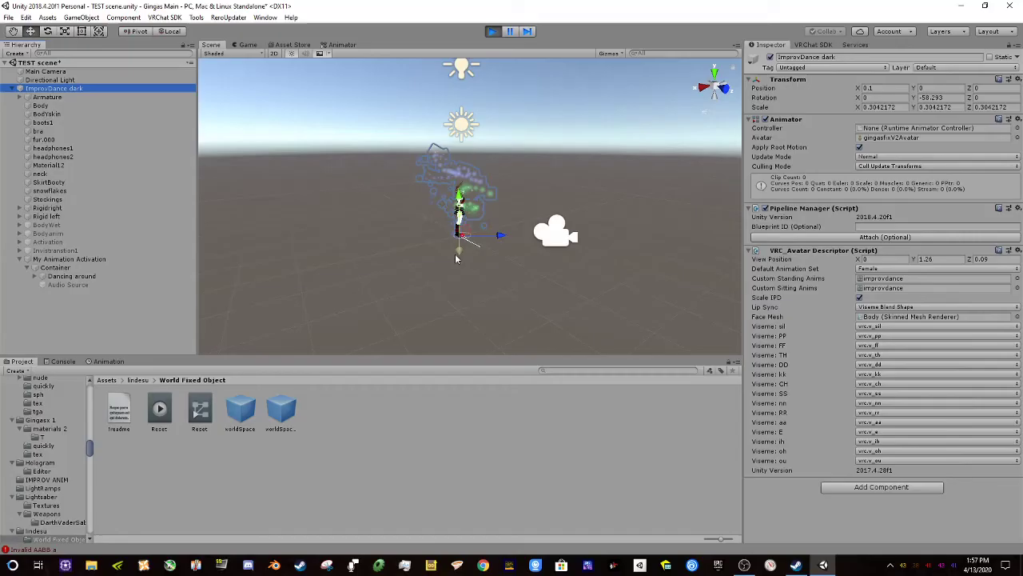
{"action": "mouse_move", "coordinate": [456, 258]}
{"action": "left_mouse_down"}
{"action": "mouse_move", "coordinate": [467, 352]}
{"action": "mouse_move", "coordinate": [466, 276]}
{"action": "left_mouse_up"}
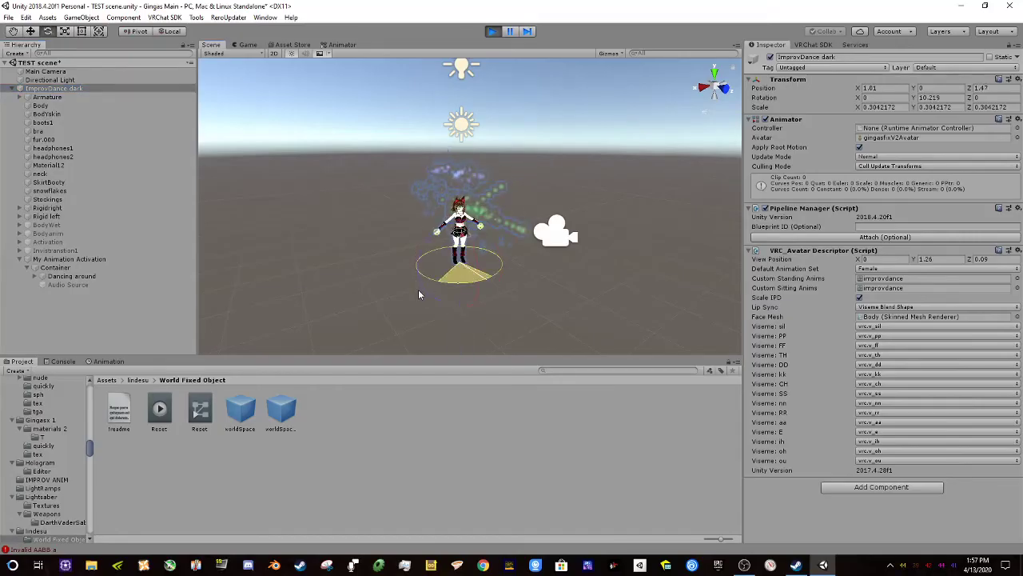
- Switch My Animation Activation off and on again, and move ImprovDance dark to different spots in the scene
{"action": "left_click", "coordinate": [70, 259]}
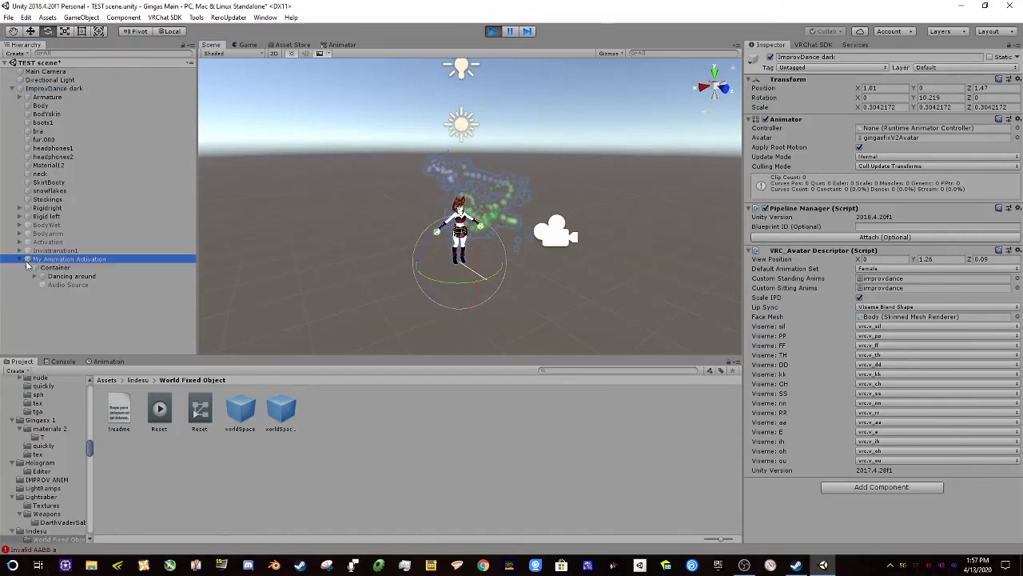
{"action": "left_click", "coordinate": [770, 58]}
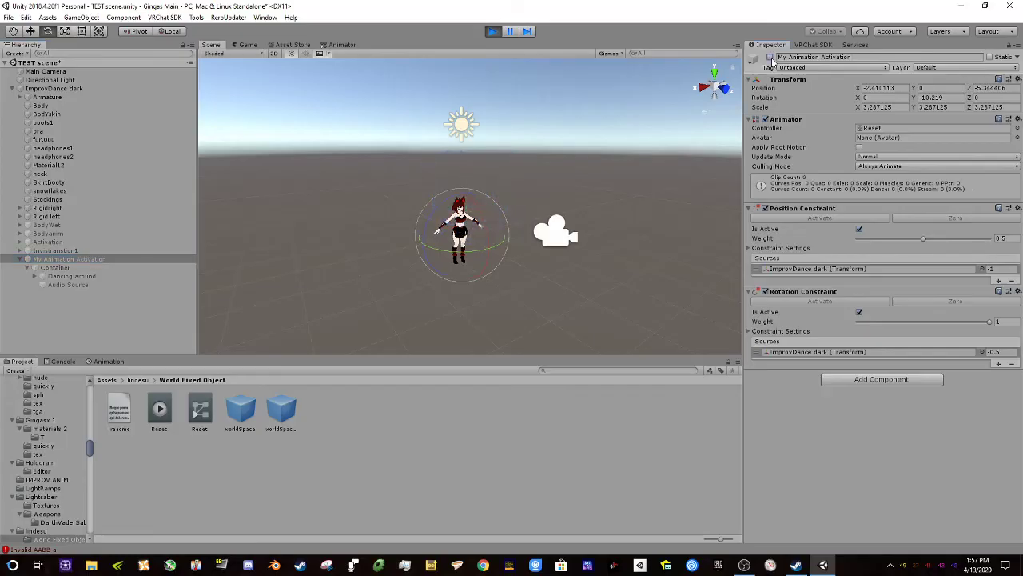
{"action": "left_click", "coordinate": [53, 87]}
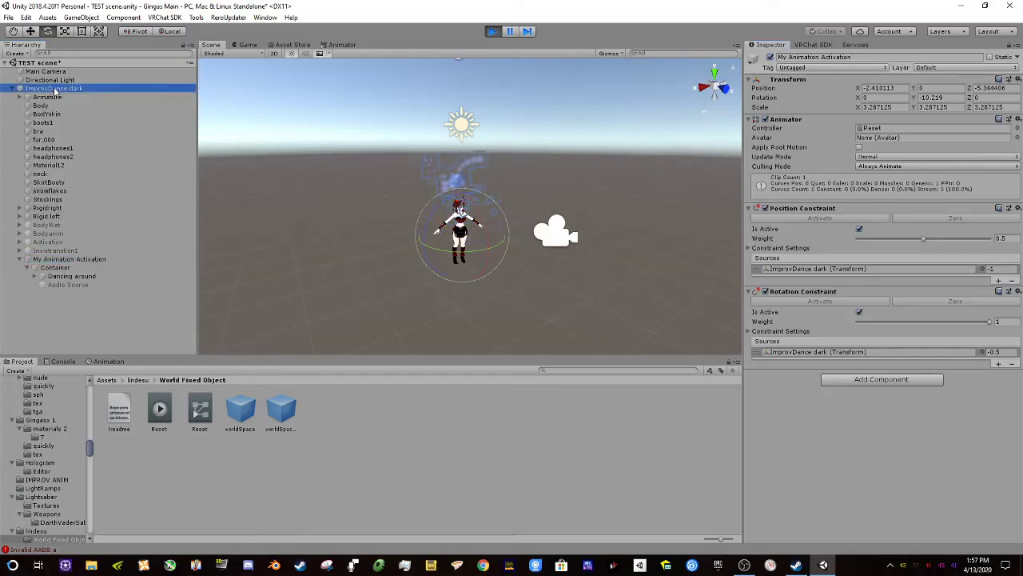
{"action": "left_click_drag", "start_coordinate": [422, 275], "coordinate": [446, 270]}
{"action": "middle_click_drag", "start_coordinate": [308, 222], "coordinate": [420, 237]}
{"action": "left_click_drag", "start_coordinate": [420, 237], "coordinate": [483, 241], "text": "alt"}
{"action": "middle_click_drag", "start_coordinate": [483, 242], "coordinate": [486, 248]}
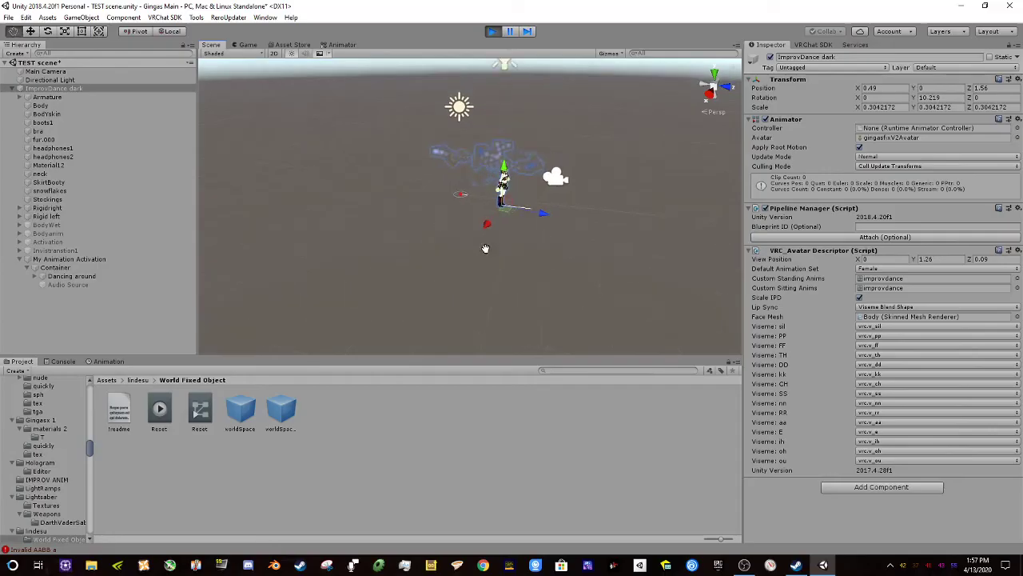
{"action": "scroll", "coordinate": [485, 248], "scroll_direction": "up", "scroll_amount": 5}
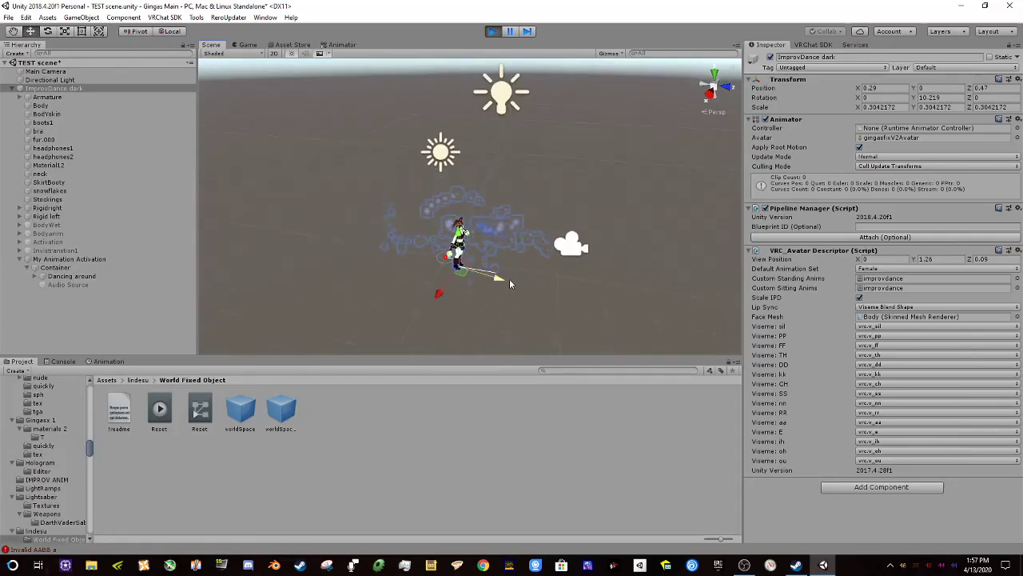
{"action": "left_click_drag", "start_coordinate": [431, 296], "coordinate": [480, 234]}
- Toggle My Animation Activation off and on at the avatar's new position and examine where the effects play
{"action": "left_click", "coordinate": [94, 260]}
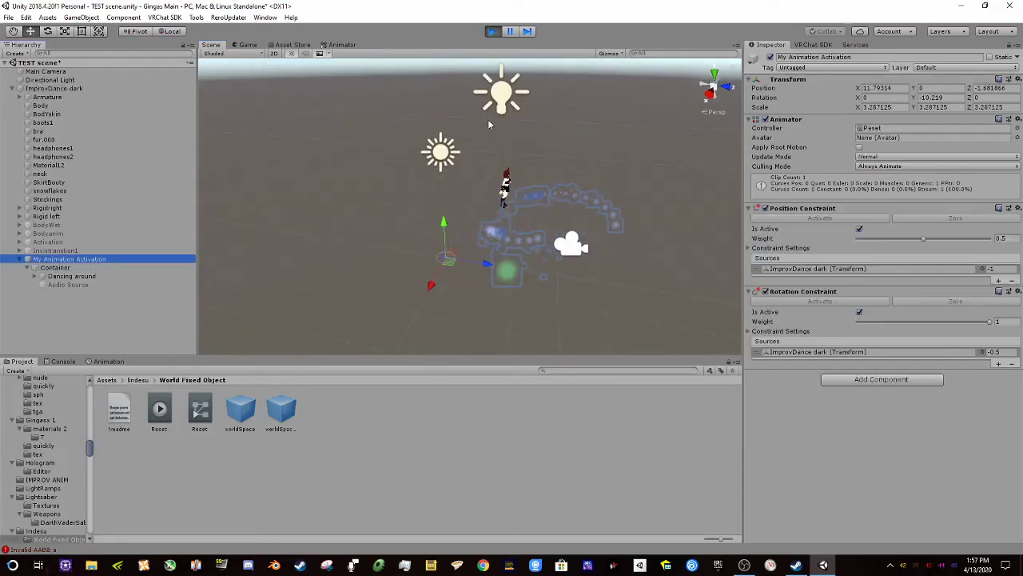
{"action": "left_click", "coordinate": [770, 57]}
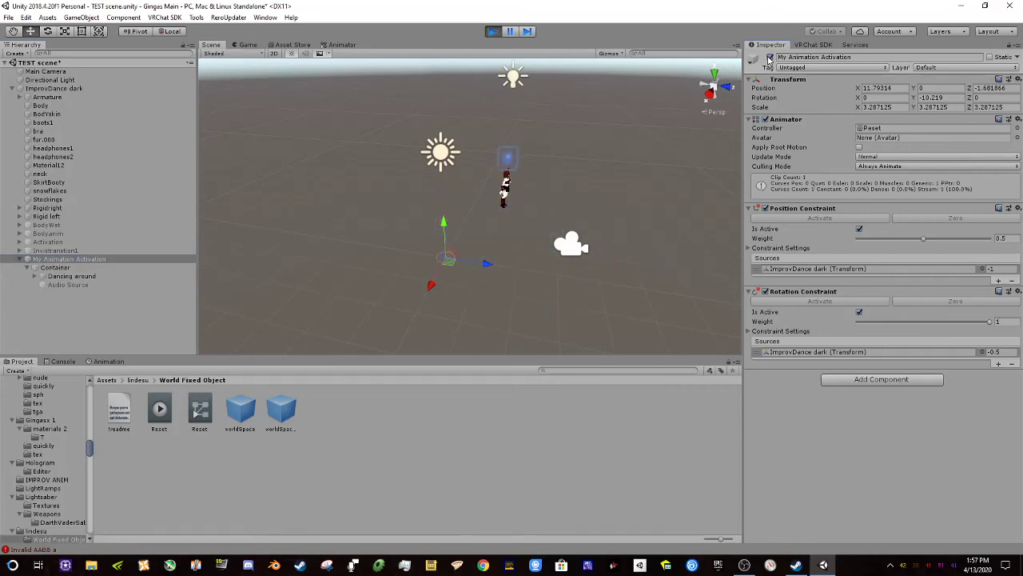
{"action": "scroll", "coordinate": [470, 166], "scroll_direction": "up", "scroll_amount": 3}
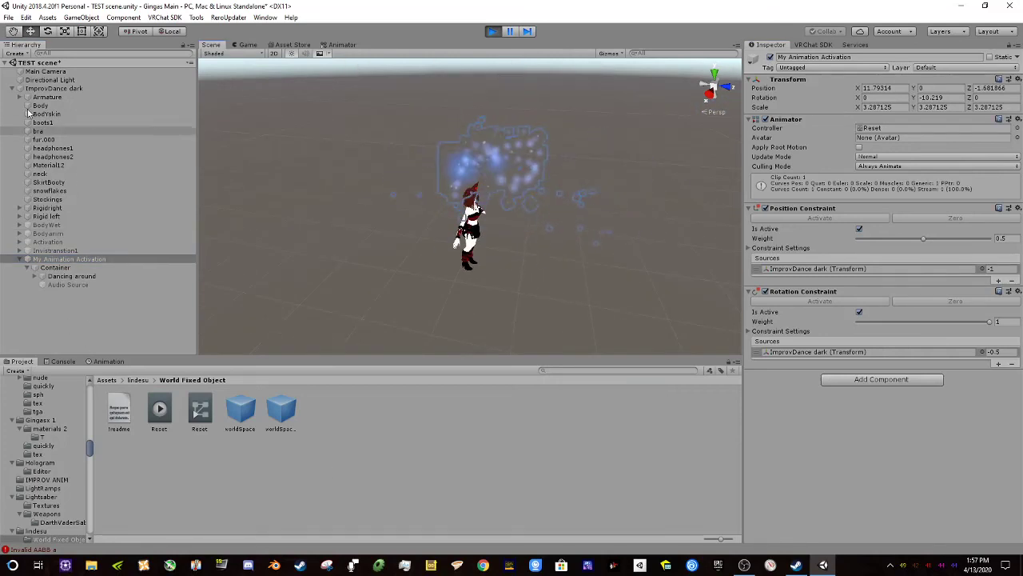
{"action": "left_click", "coordinate": [240, 410]}
{"action": "left_click", "coordinate": [156, 259]}
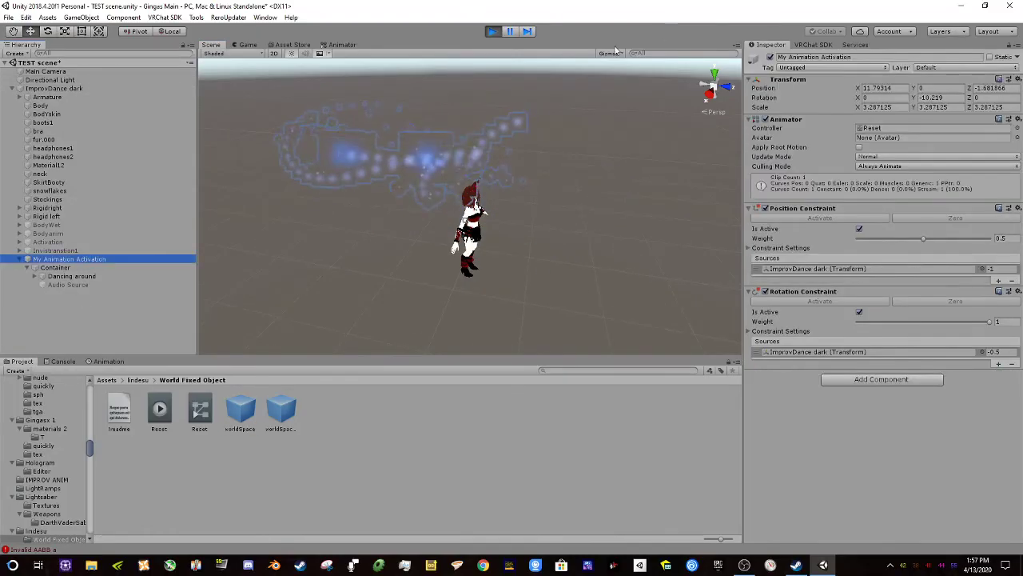
{"action": "scroll", "coordinate": [503, 215], "scroll_direction": "up", "scroll_amount": 4}
{"action": "left_click_drag", "start_coordinate": [504, 215], "coordinate": [523, 283], "text": "alt"}
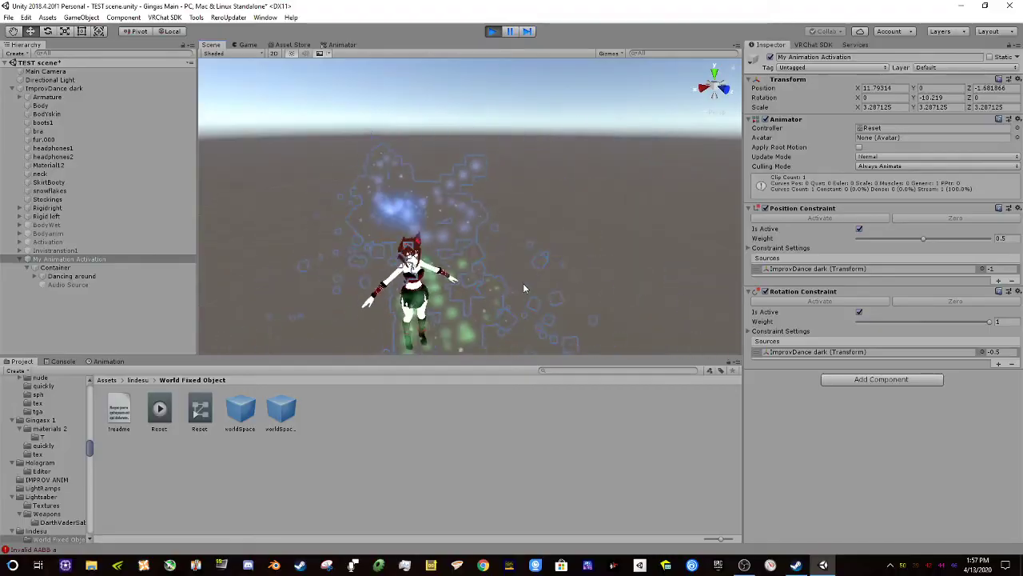
- Reactivate Audio Source and view the avatar with its running effects up close
{"action": "left_click", "coordinate": [76, 285]}
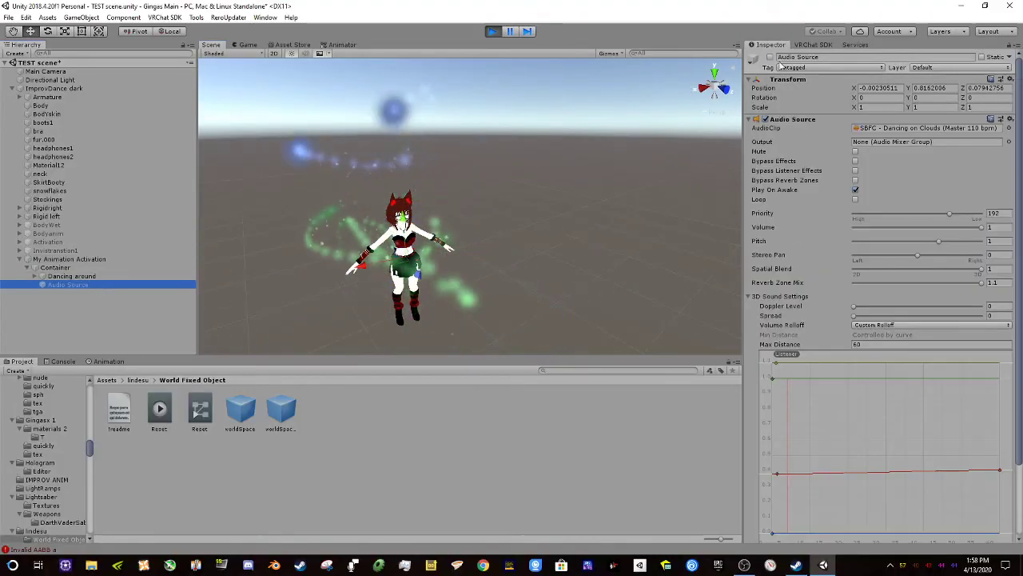
{"action": "left_click", "coordinate": [770, 58]}
{"action": "key", "text": "w"}
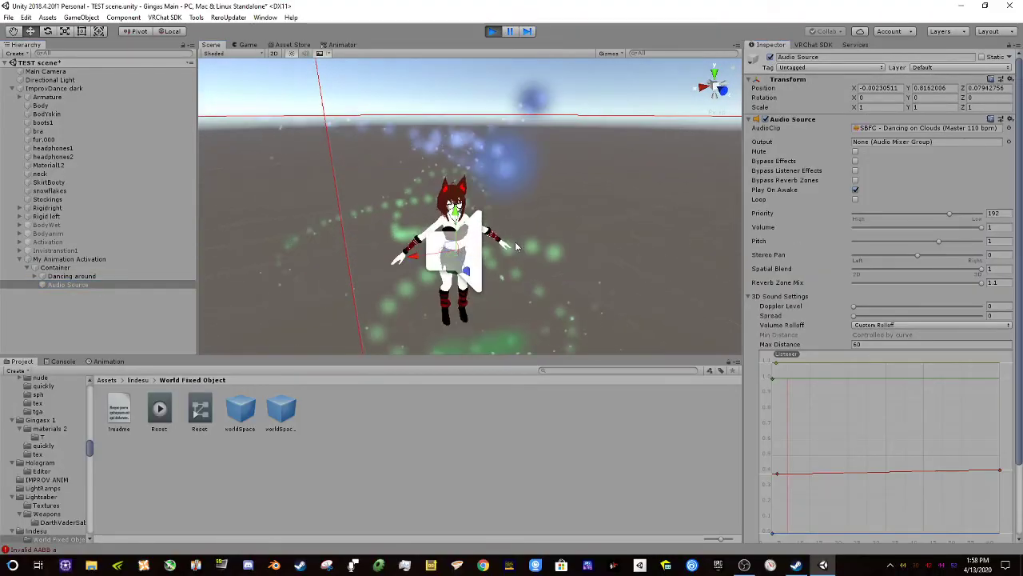
{"action": "key", "text": "w"}
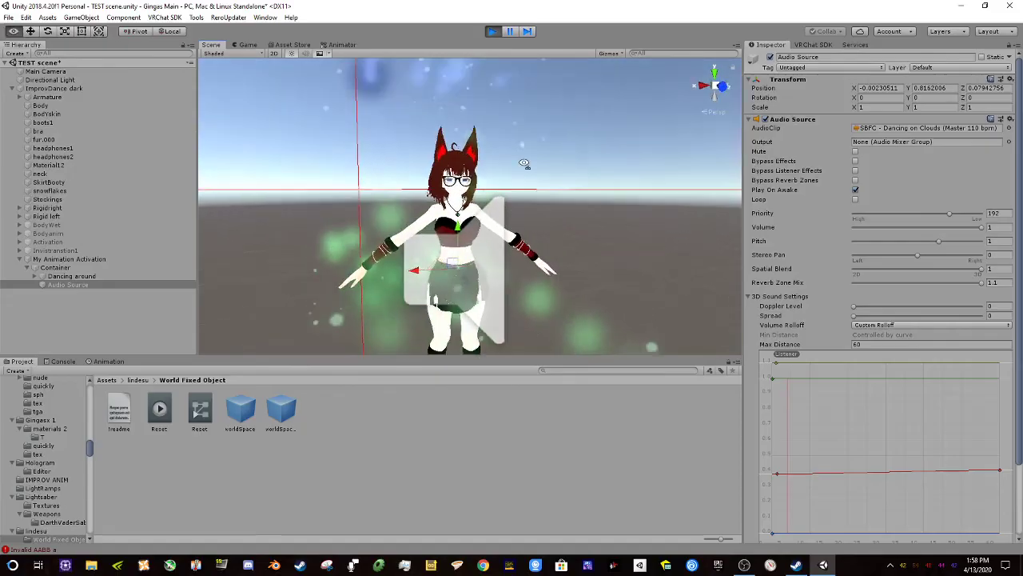